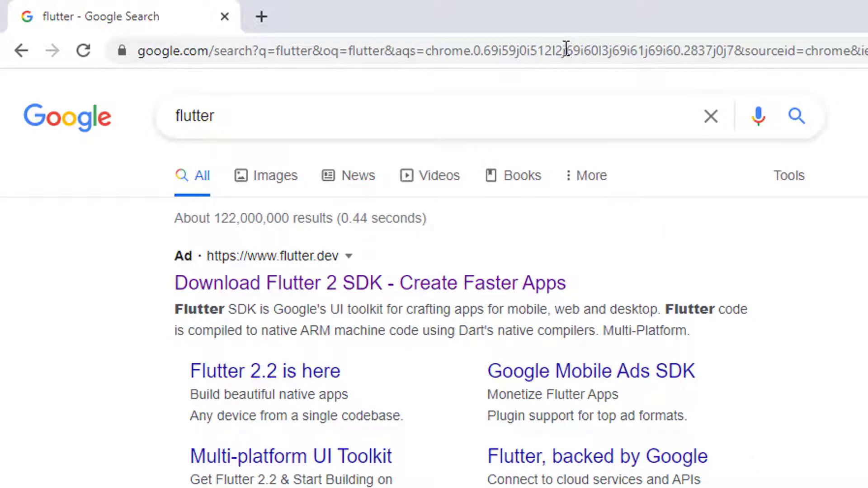
- Open the Flutter website from the search results and go to its Windows installation guide
scroll(433, 328, down, 4)
click(356, 390)
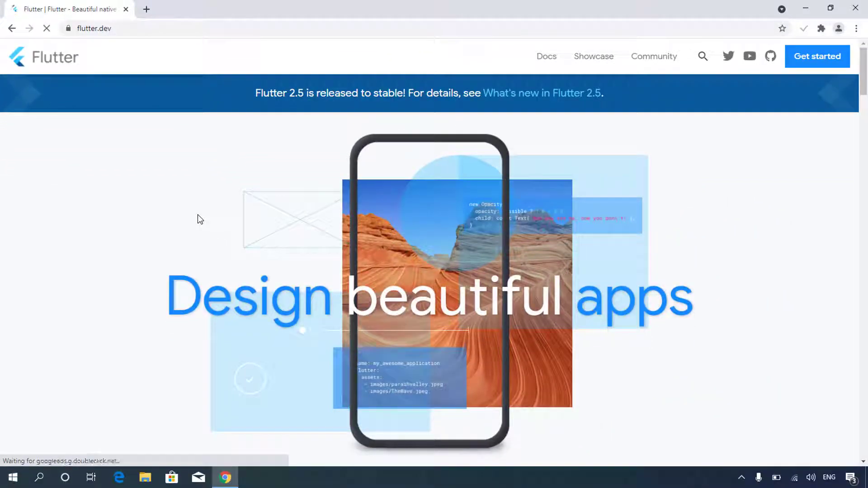
scroll(197, 215, down, 8)
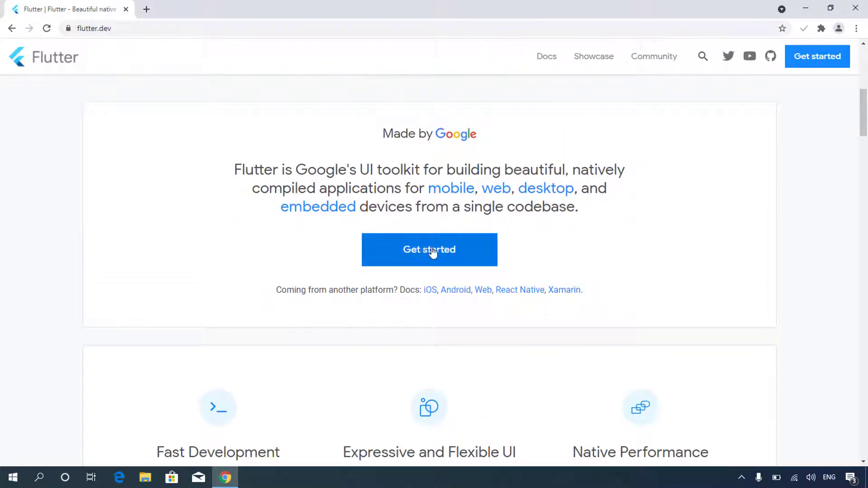
click(441, 258)
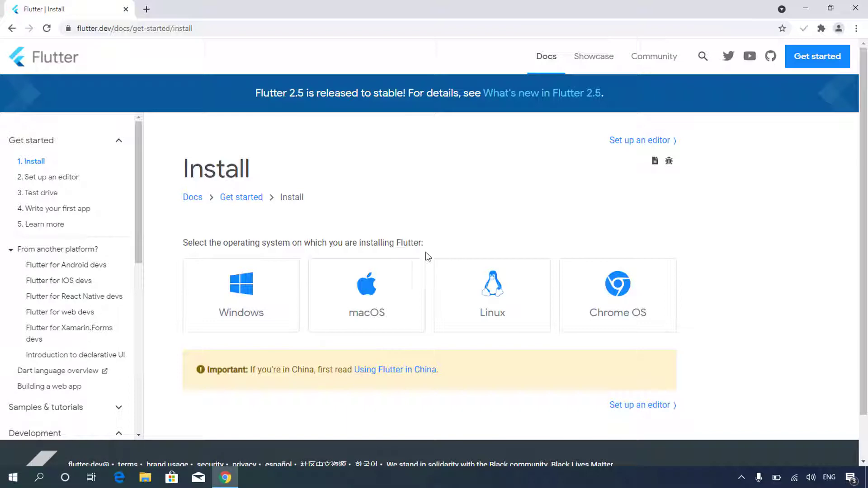
click(259, 299)
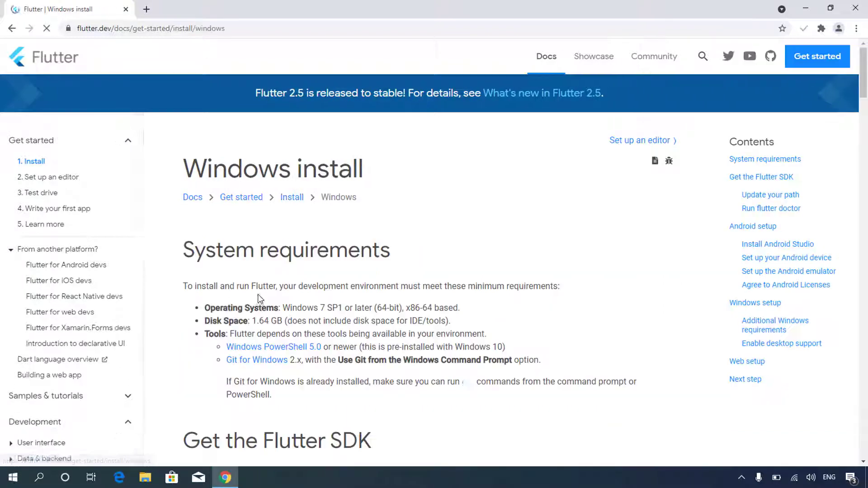
- Open the Git for Windows link from the system requirements in a new tab and download the 64-bit Git for Windows Setup
scroll(263, 301, down, 2)
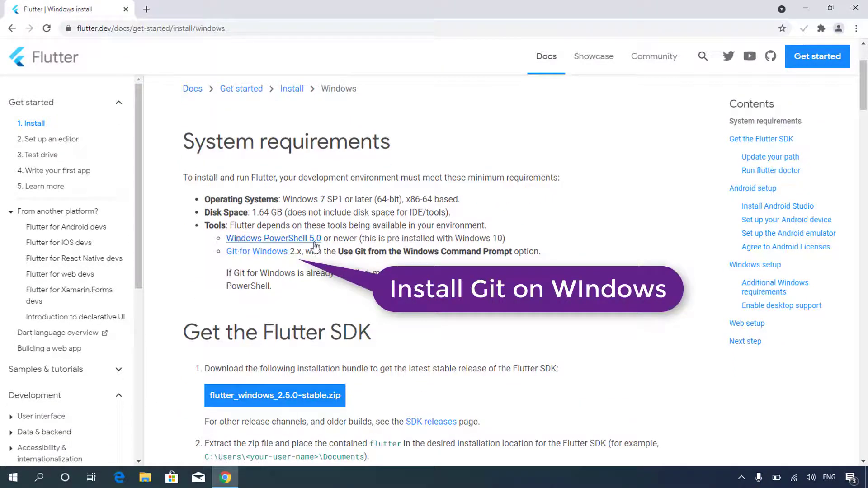
right_click(278, 255)
click(302, 262)
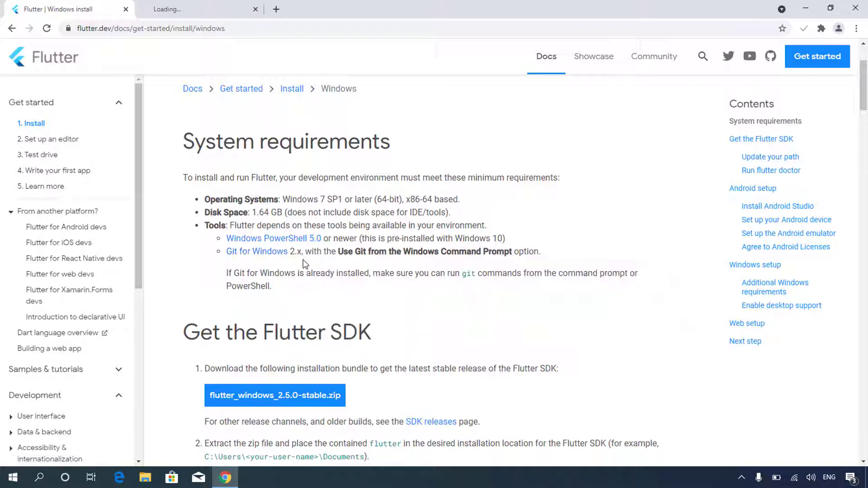
click(220, 11)
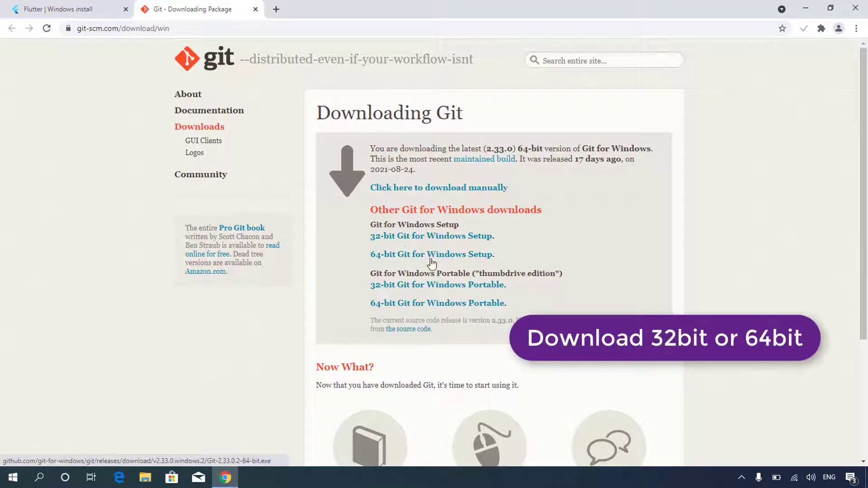
click(429, 255)
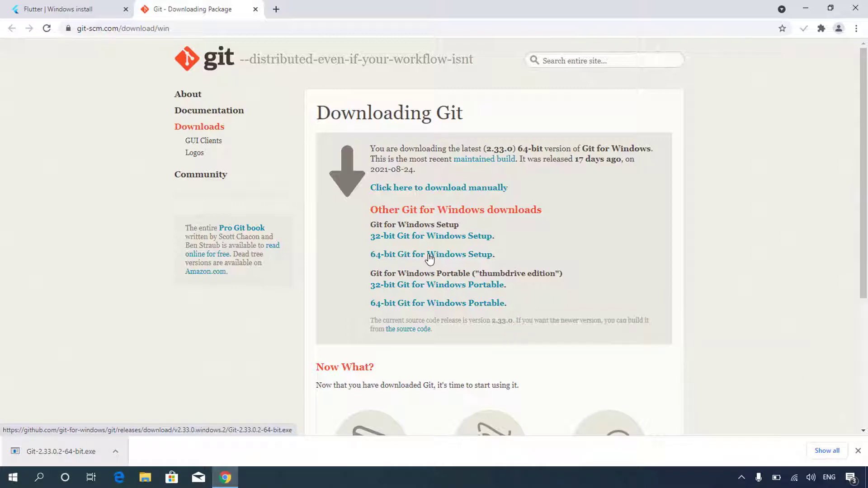
- Switch to File Explorer and create a folder named src on Local Disk (C:)
click(805, 8)
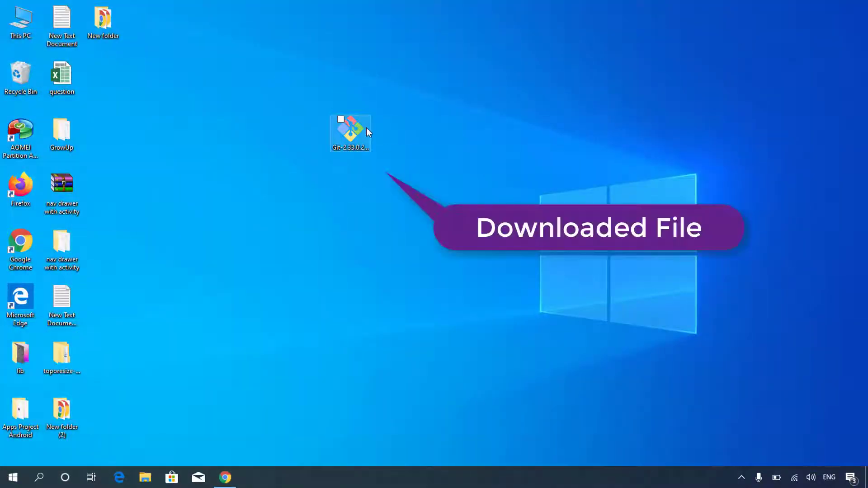
click(353, 131)
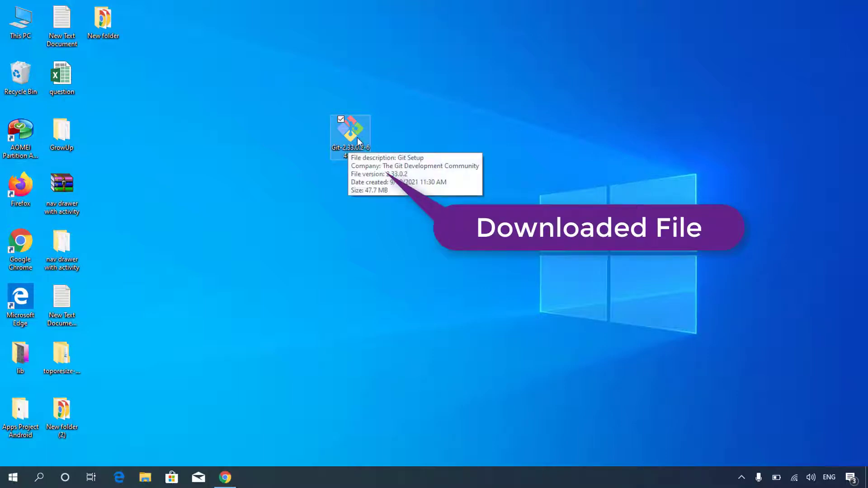
click(146, 479)
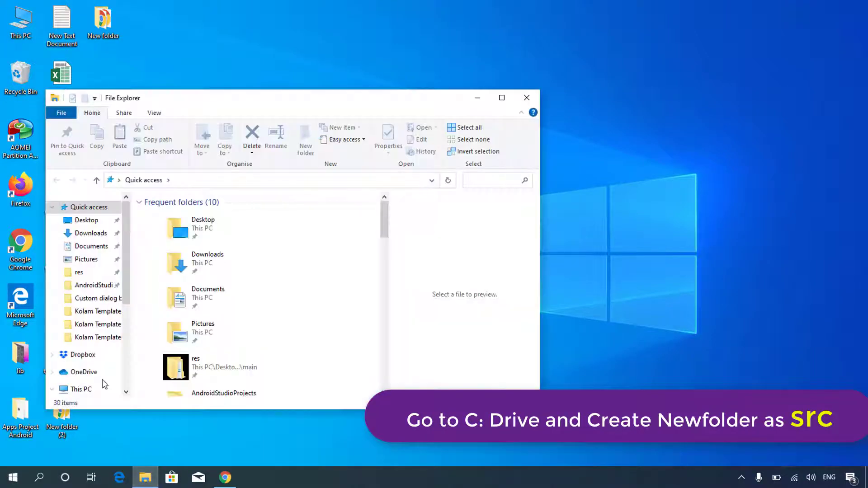
click(78, 391)
scroll(258, 316, down, 3)
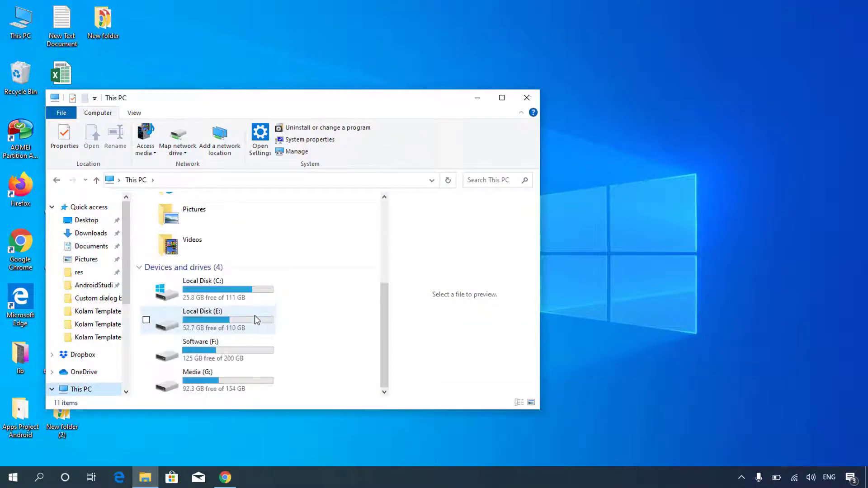
click(218, 299)
double_click(216, 295)
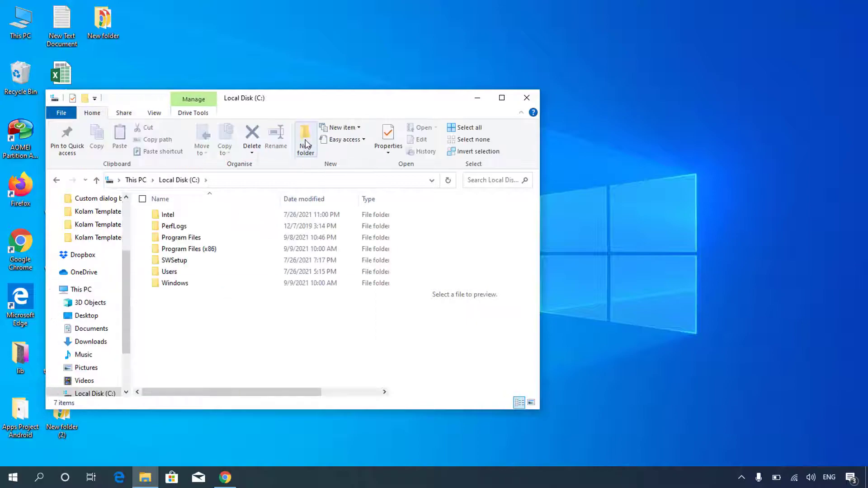
click(306, 144)
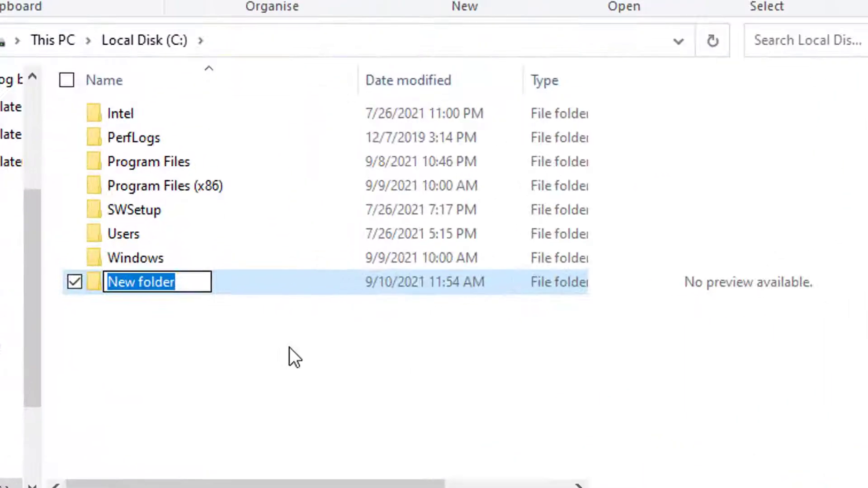
text(src)
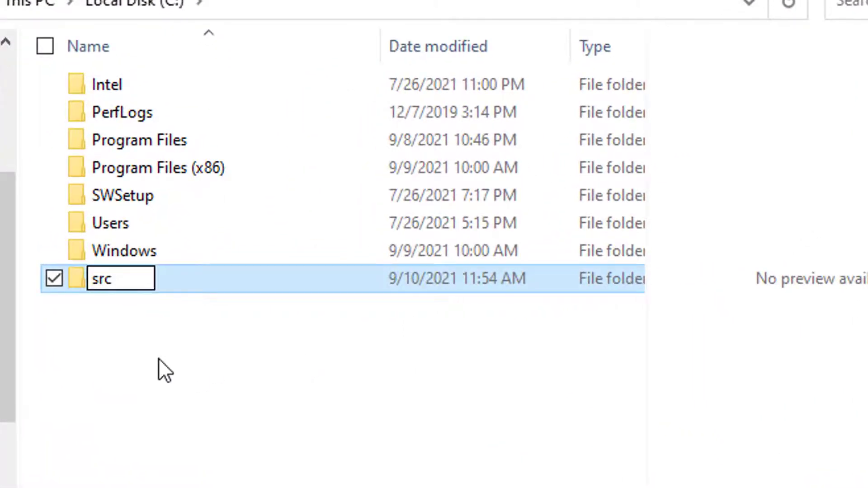
click(159, 361)
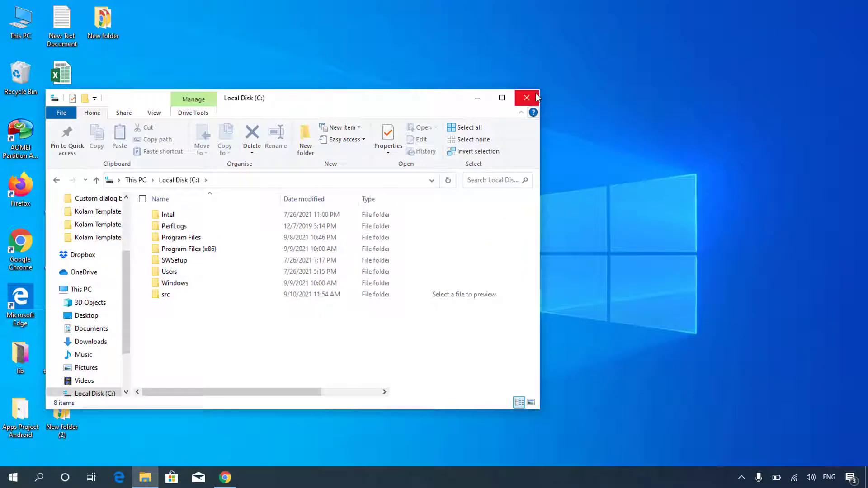
click(537, 97)
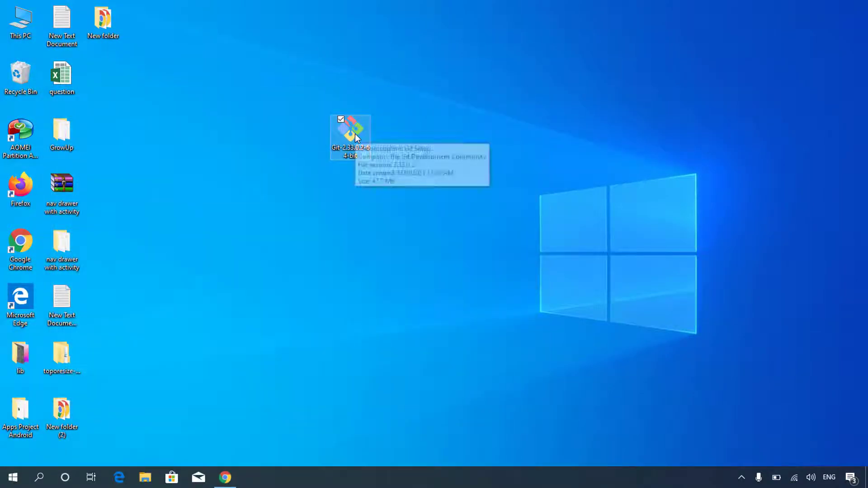
- Launch the downloaded Git installer, proceed past the license and set the destination to C:\src\Git
right_click(355, 137)
click(334, 142)
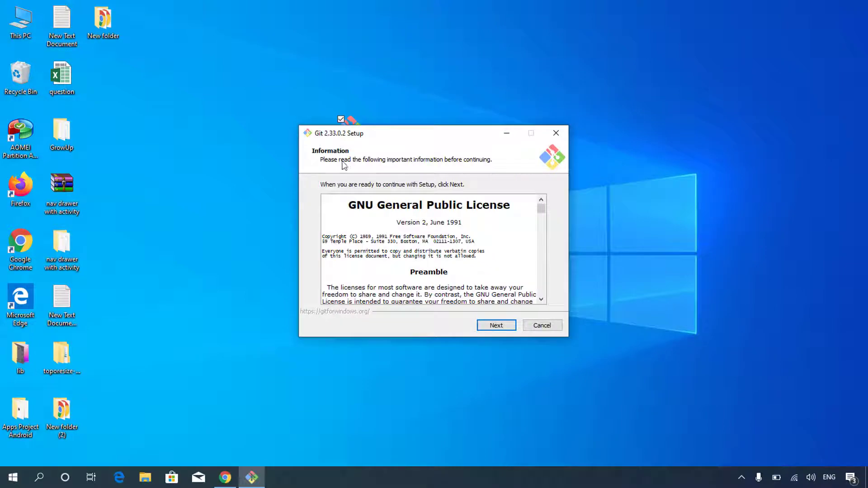
click(496, 325)
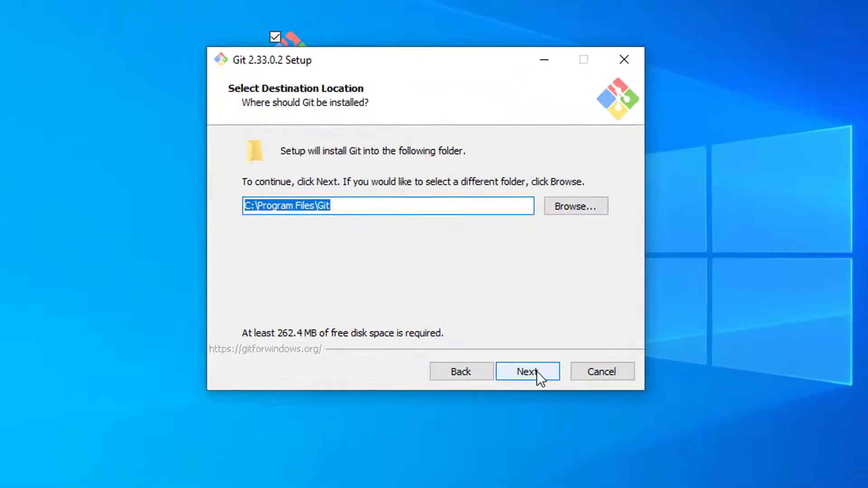
click(573, 206)
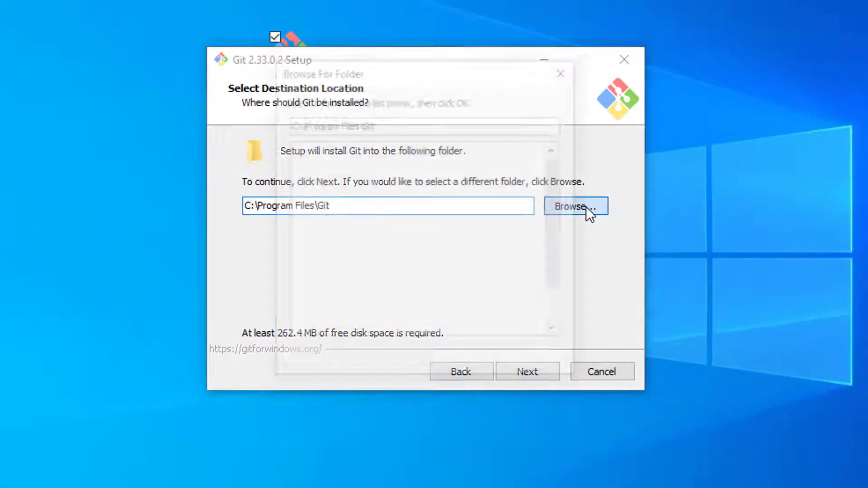
click(350, 277)
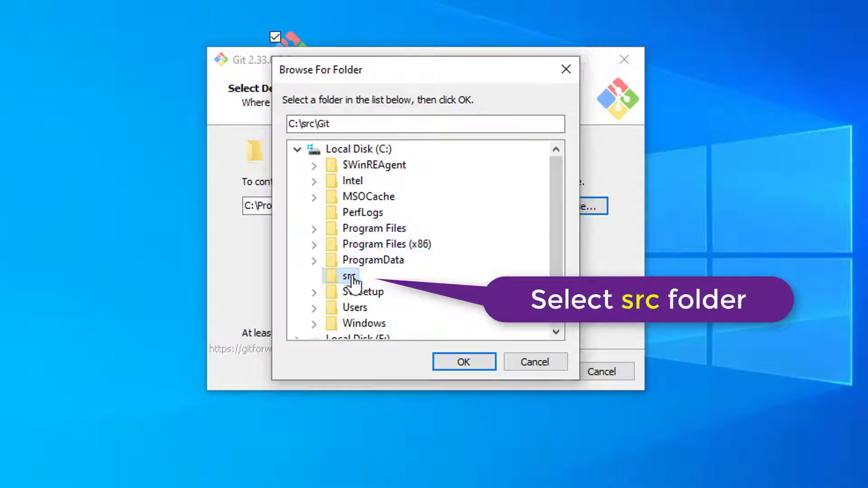
click(474, 364)
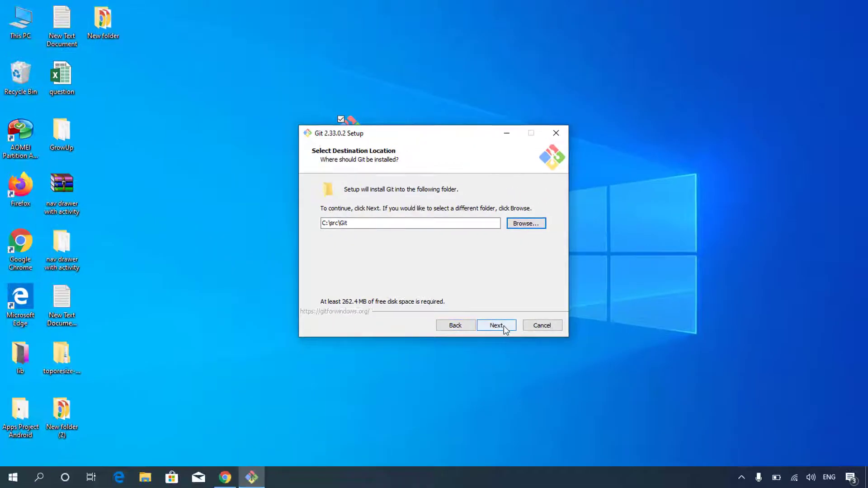
- Examine the git clone command and its folder path in the SDK section of Flutter's Windows installation guide in Chrome
click(222, 481)
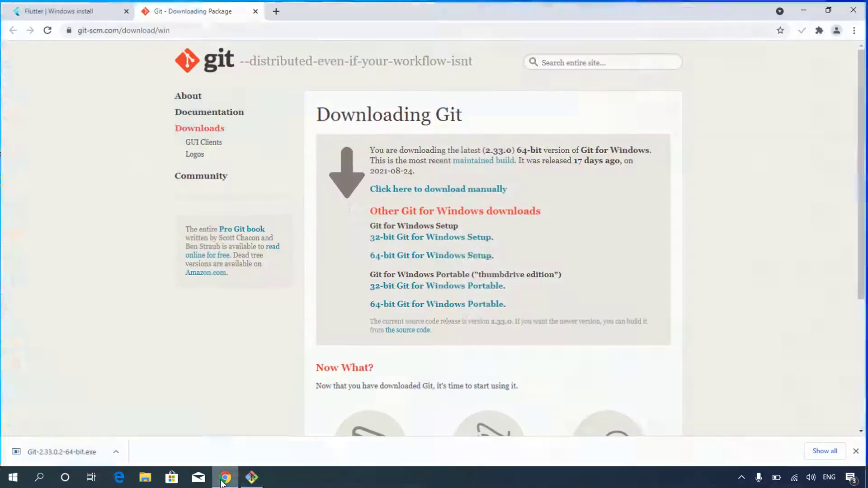
click(56, 10)
scroll(317, 316, down, 1)
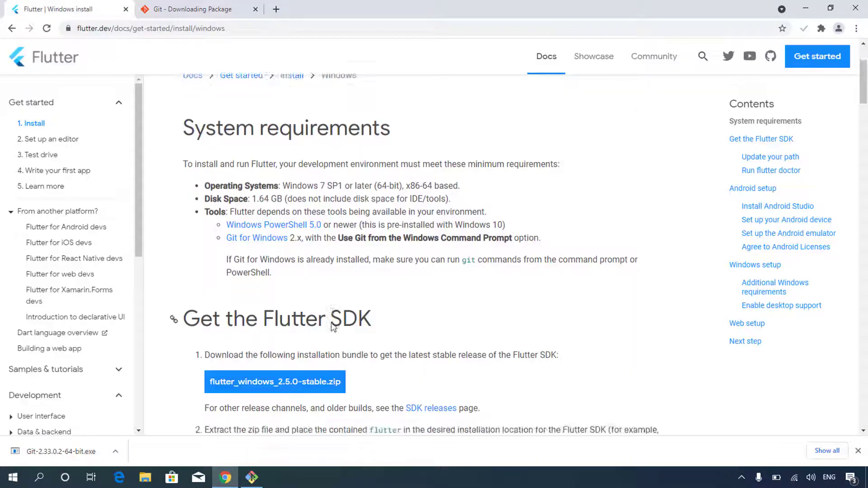
scroll(333, 327, down, 6)
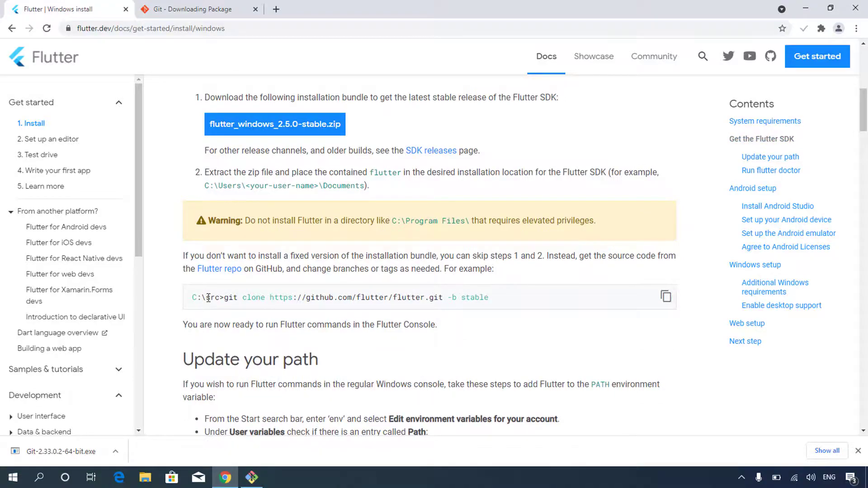
double_click(212, 297)
click(217, 297)
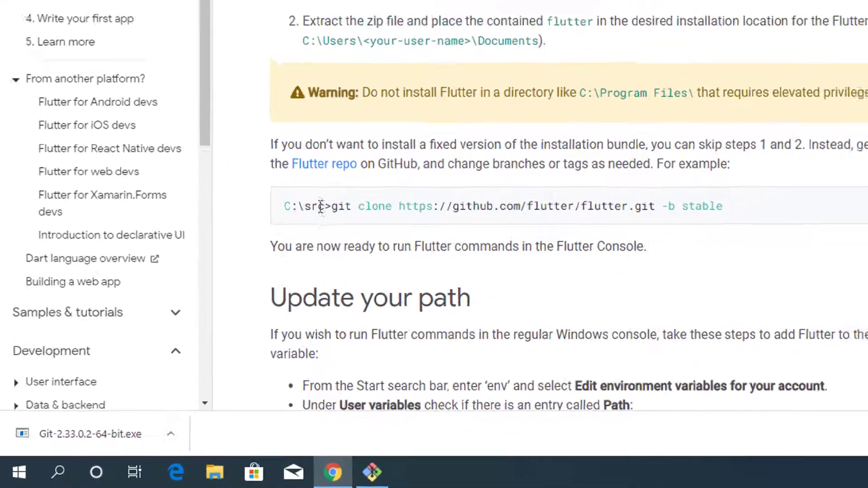
scroll(228, 40, up, 8)
click(215, 8)
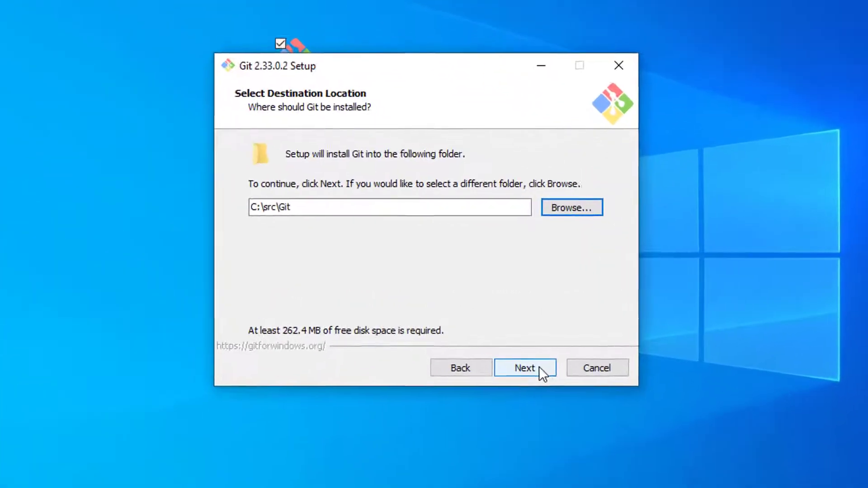
- In Git Setup, keep the default components, Git Start Menu folder, Vim editor and the command line plus 3rd-party software PATH option
click(541, 370)
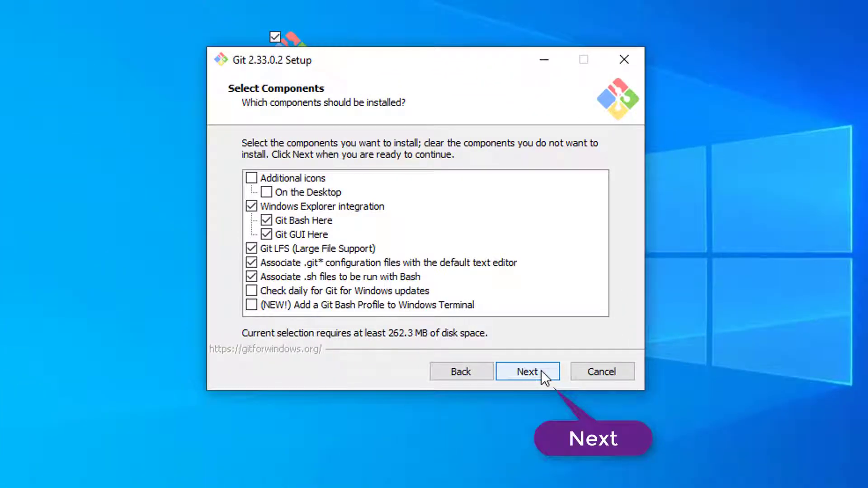
click(526, 371)
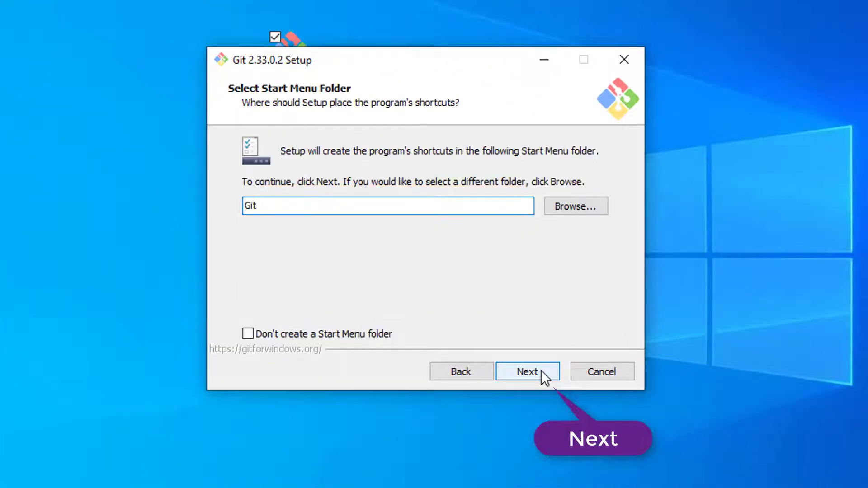
click(526, 371)
click(541, 370)
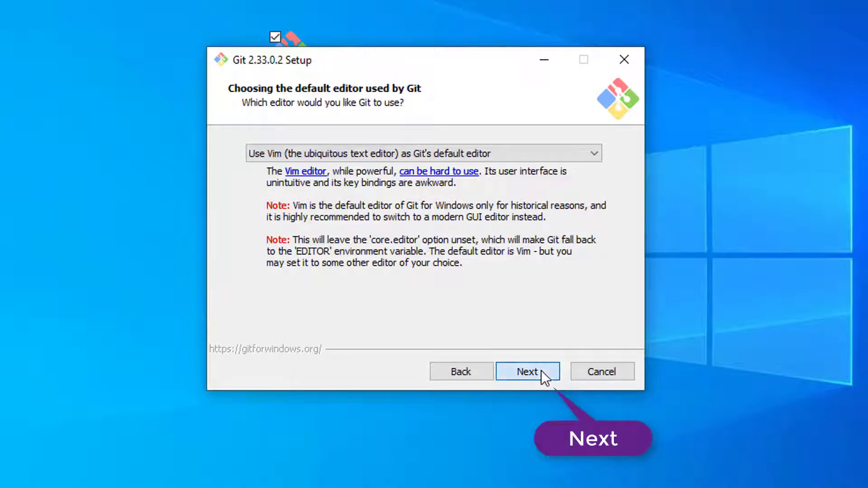
click(541, 370)
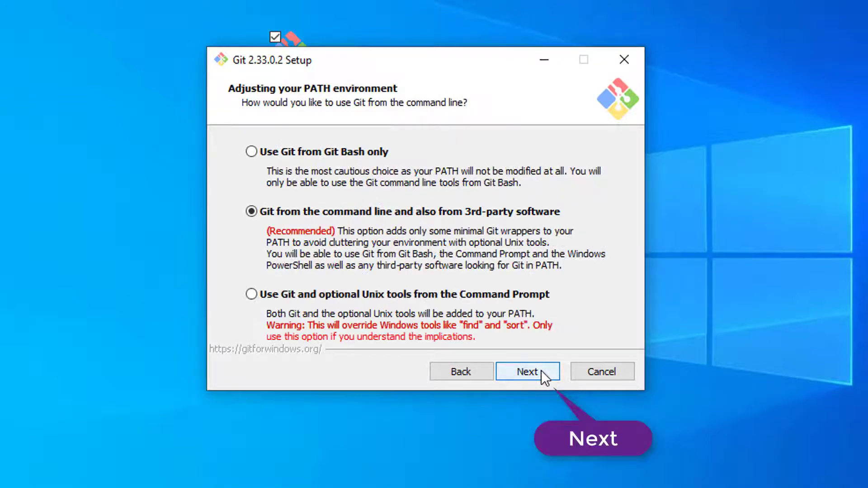
click(541, 370)
- Keep the OpenSSL library, default git pull behavior and file system caching, accept the remaining defaults and install Git
click(541, 370)
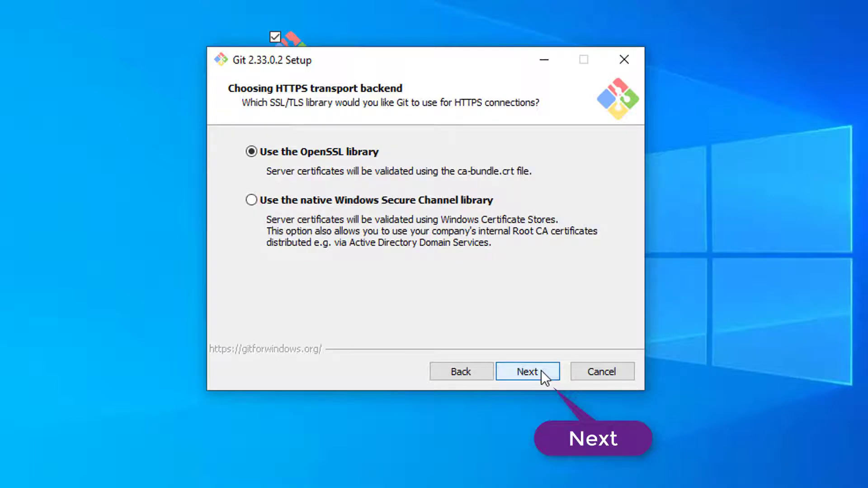
click(541, 370)
click(540, 370)
click(541, 370)
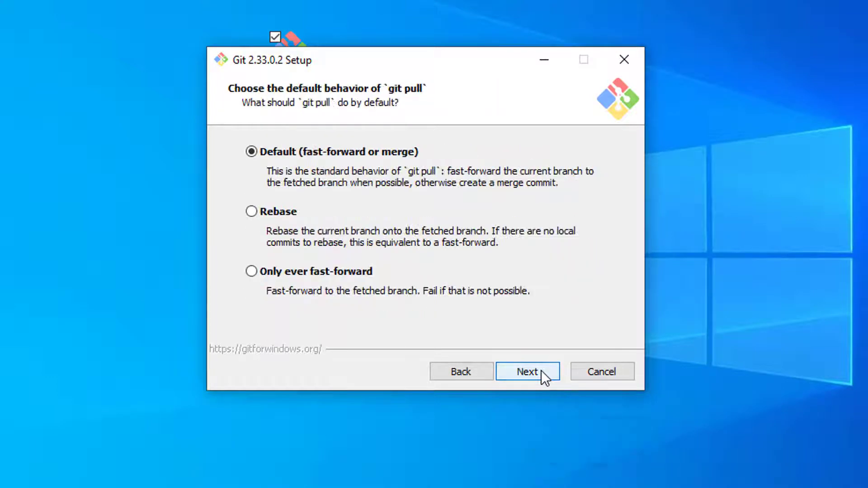
click(541, 370)
click(541, 370)
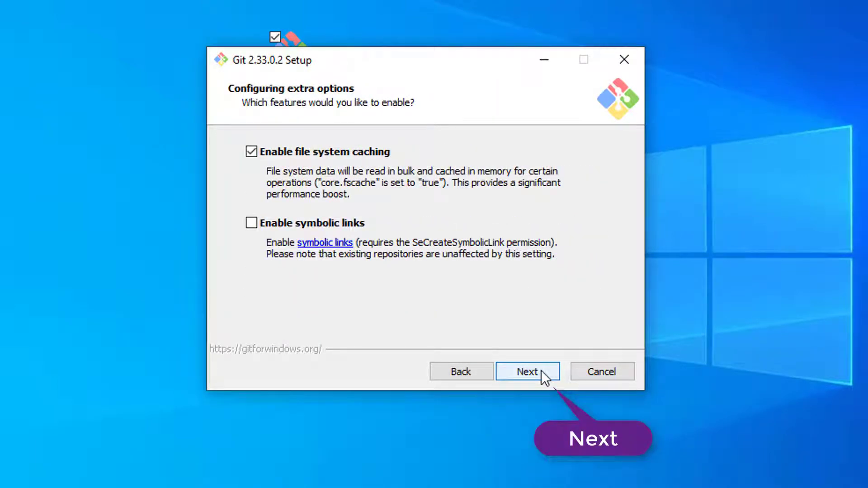
click(541, 370)
click(540, 371)
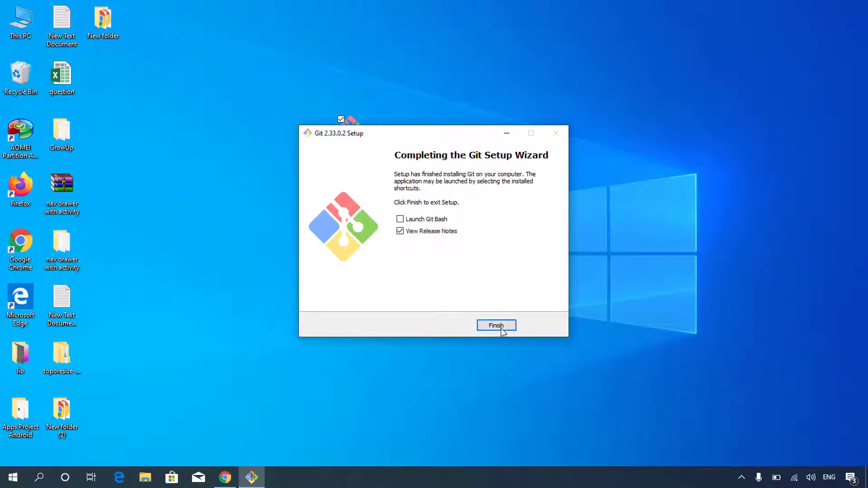
- Finish the Git Setup wizard and close the Git for Windows release notes page in Chrome
click(500, 326)
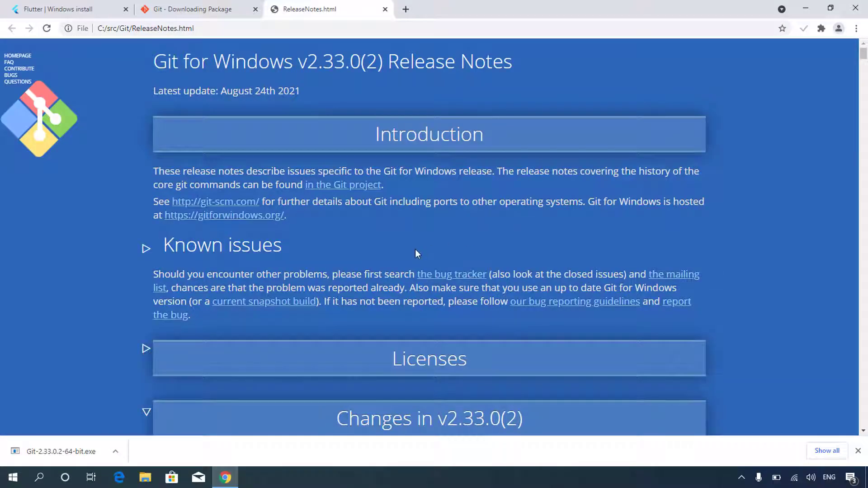
click(385, 9)
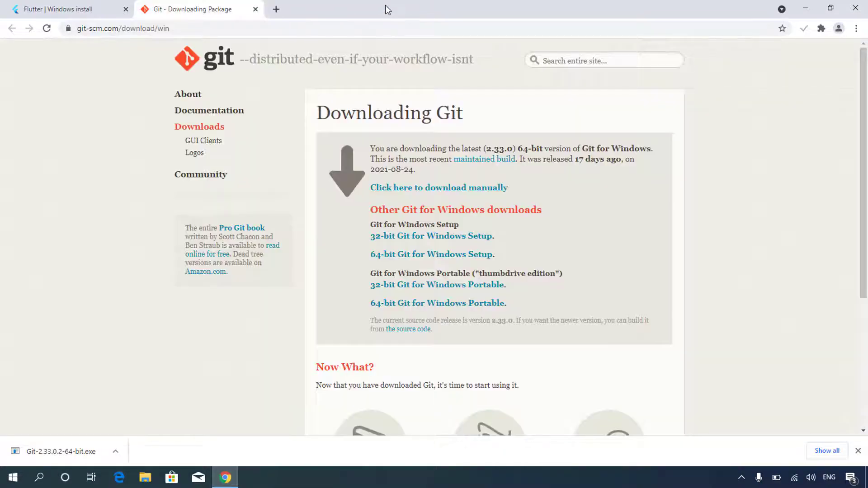
- Download the flutter_windows_2.5.0-stable.zip bundle from Flutter's Windows install page
click(106, 6)
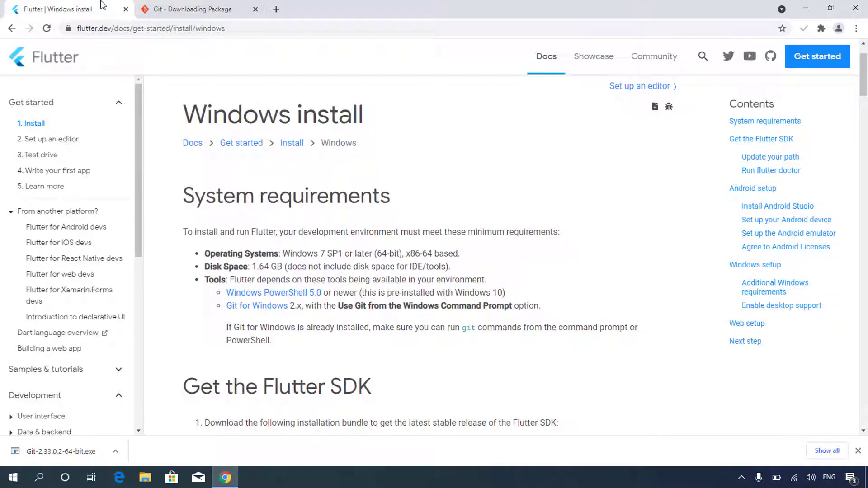
scroll(409, 321, down, 5)
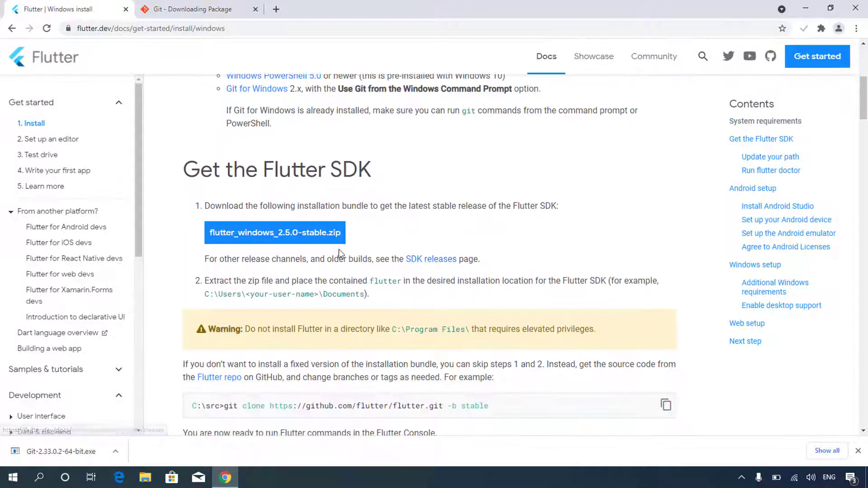
click(292, 235)
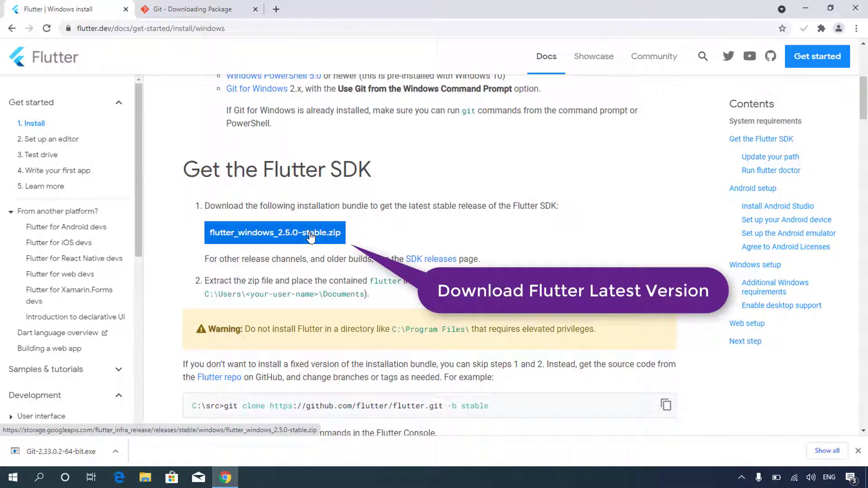
click(310, 235)
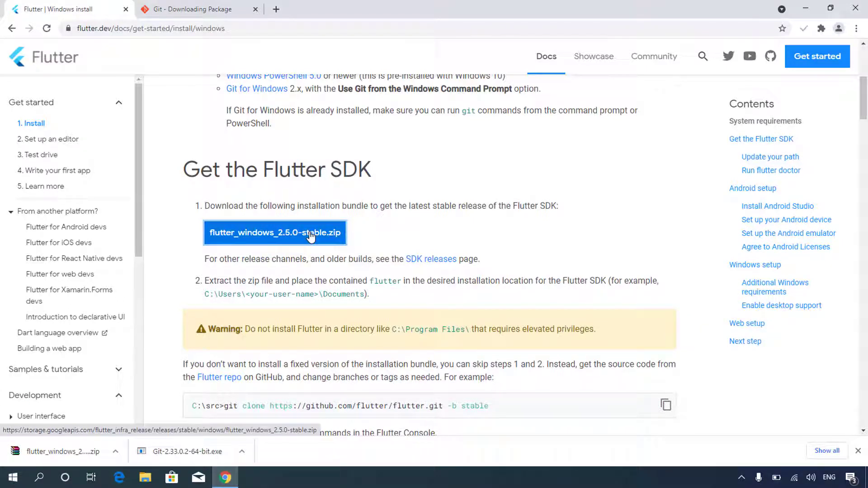
- Extract the Flutter archive on the desktop into a flutter_windows_2.5.0-stable folder and place that folder beside the archive
click(805, 9)
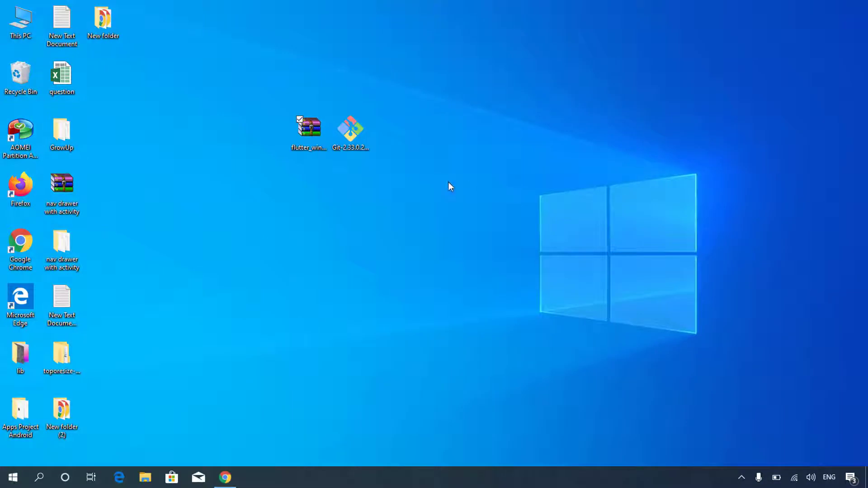
right_click(315, 129)
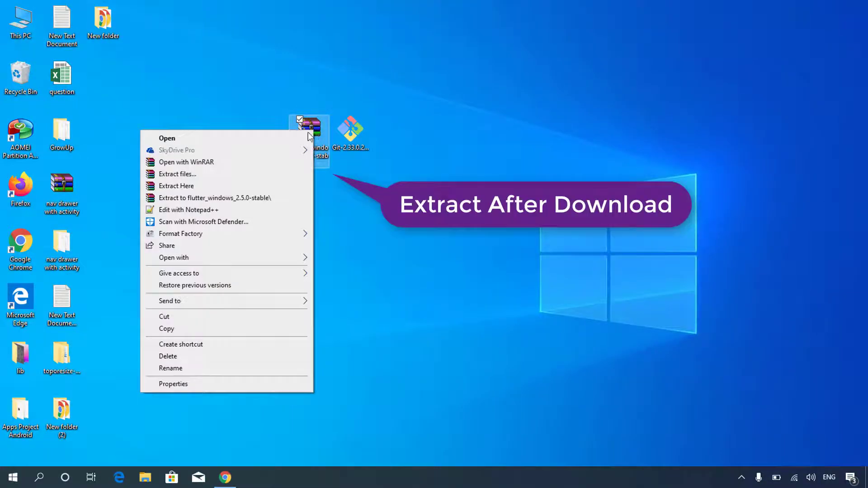
click(264, 199)
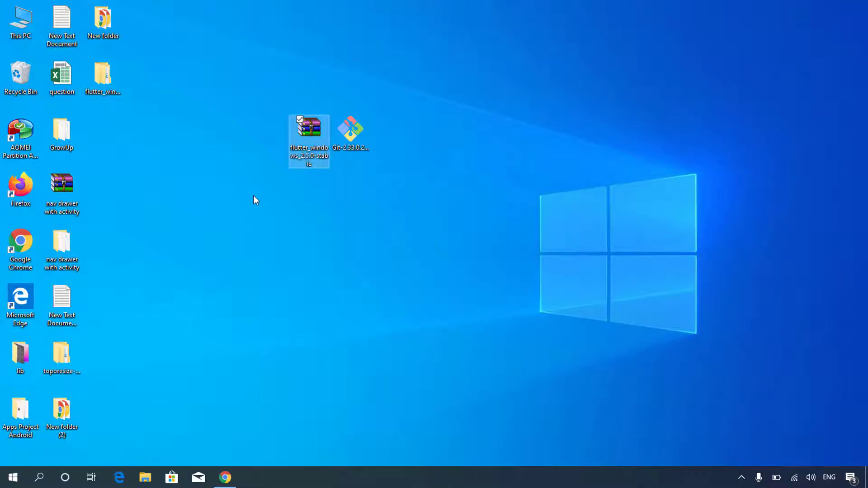
drag(102, 77, 267, 134)
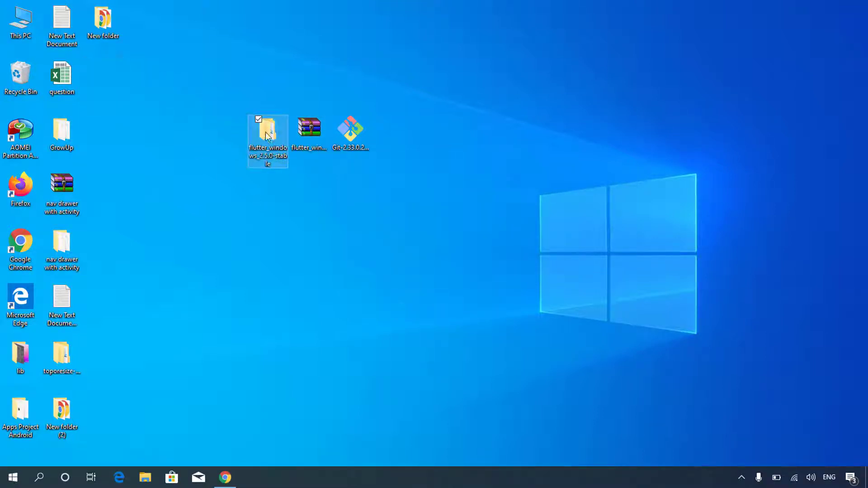
- Open the extracted flutter_windows_2.5.0-stable folder, look through its flutter subfolder and copy that subfolder
double_click(268, 144)
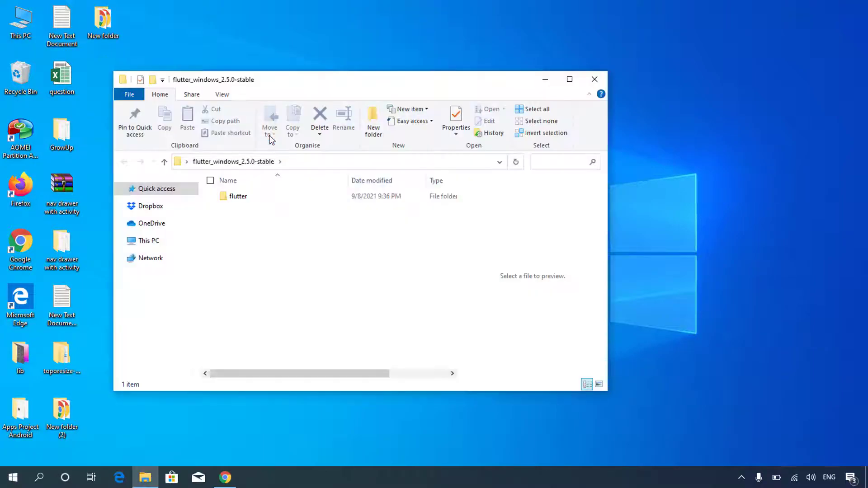
click(255, 198)
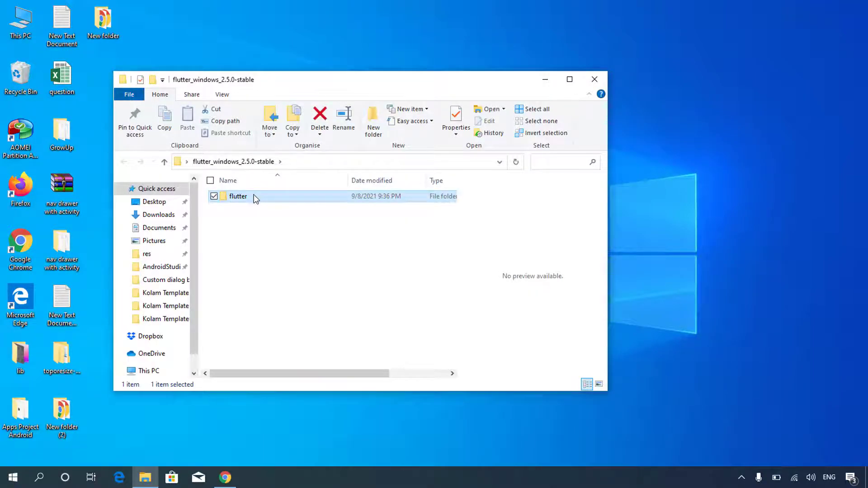
double_click(253, 196)
scroll(320, 285, down, 4)
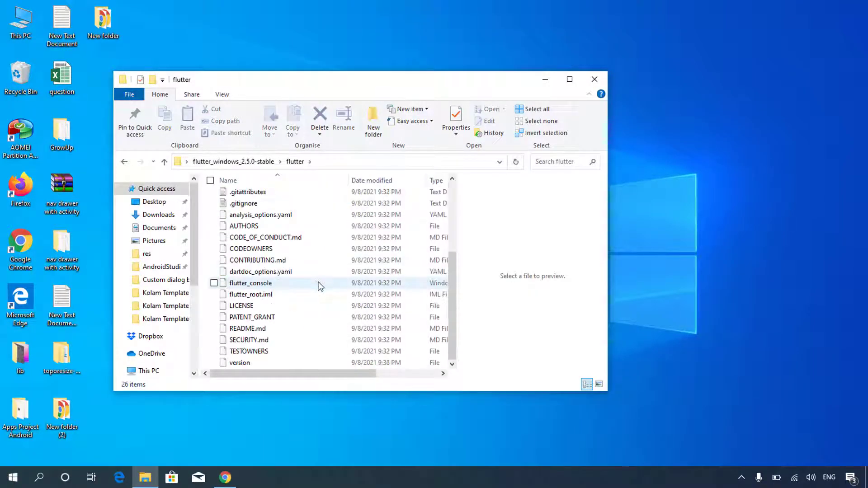
scroll(319, 284, up, 4)
click(124, 162)
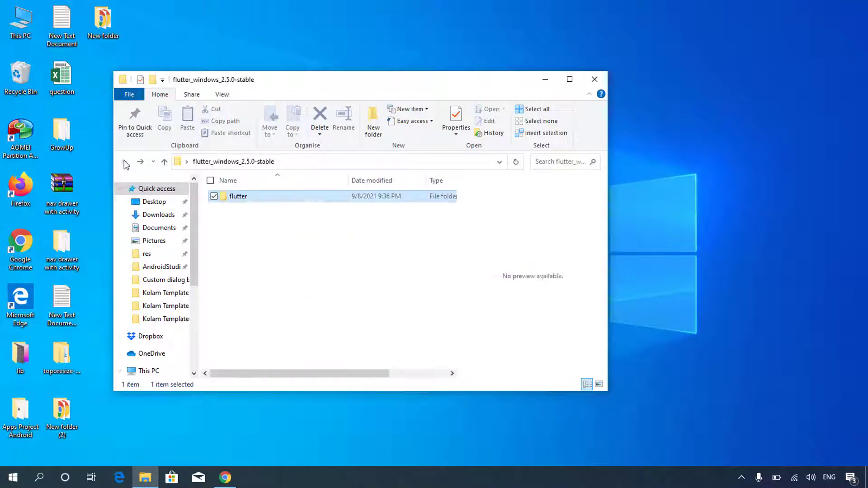
right_click(247, 198)
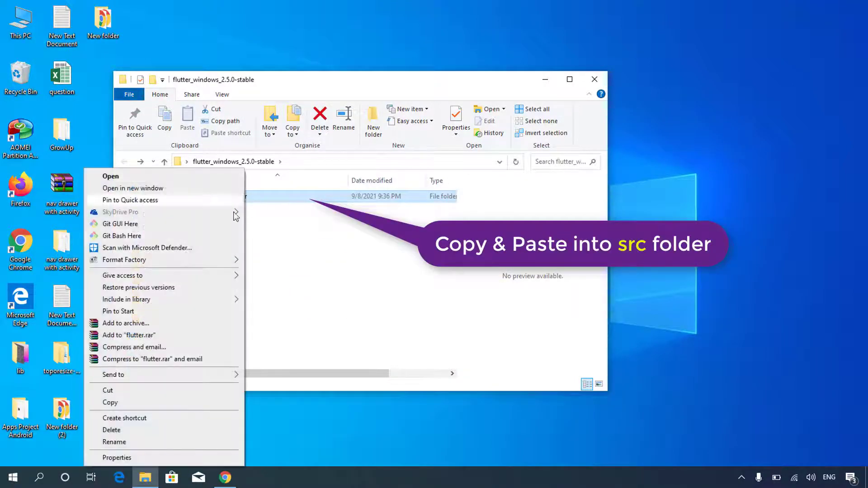
click(118, 403)
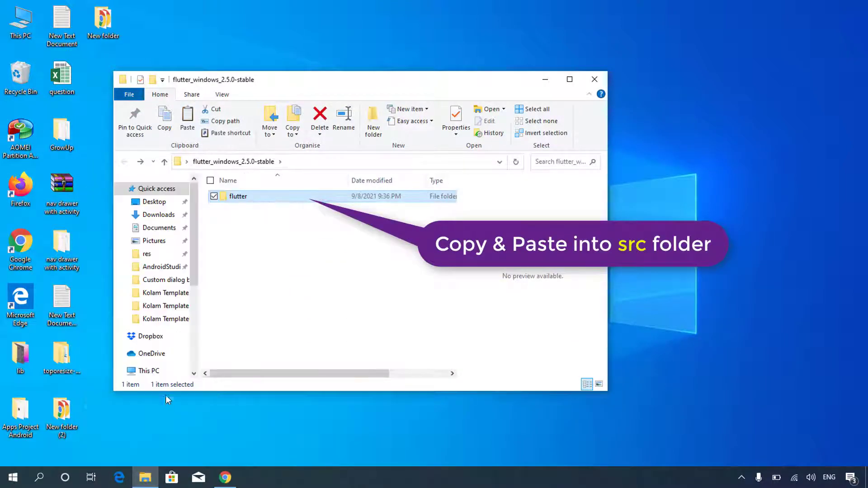
- Paste the copied flutter folder into C:\src
click(151, 371)
scroll(281, 270, down, 5)
double_click(282, 270)
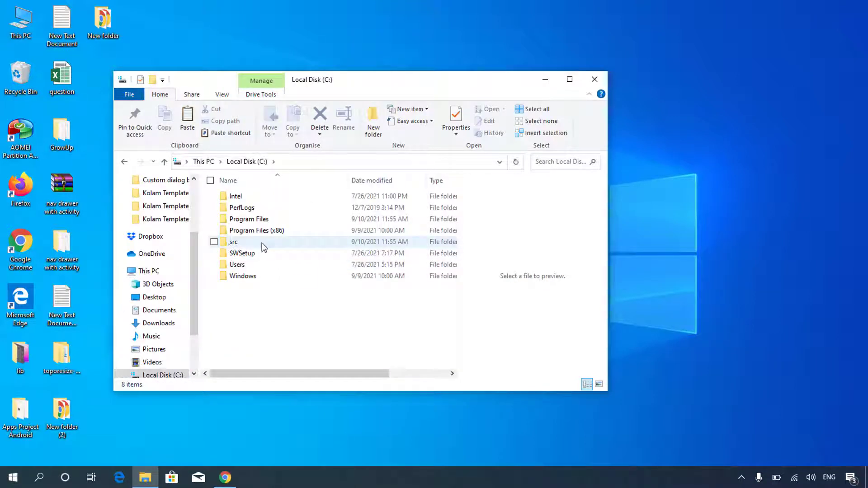
double_click(264, 247)
right_click(289, 251)
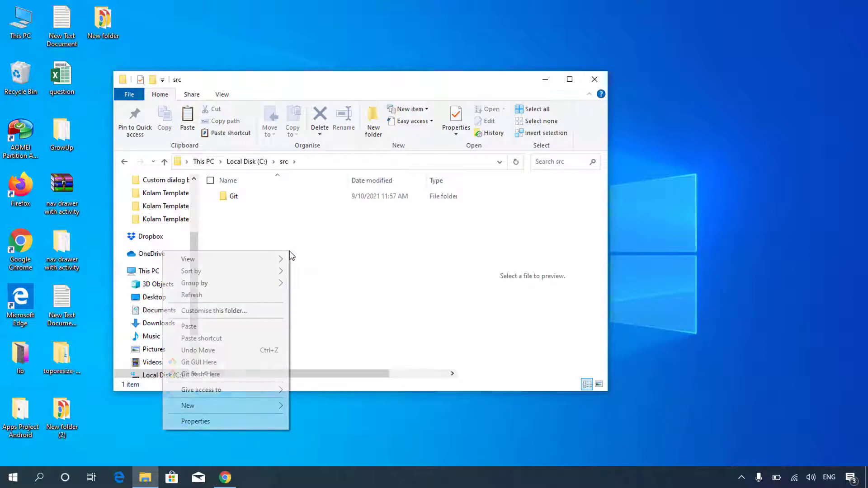
click(246, 325)
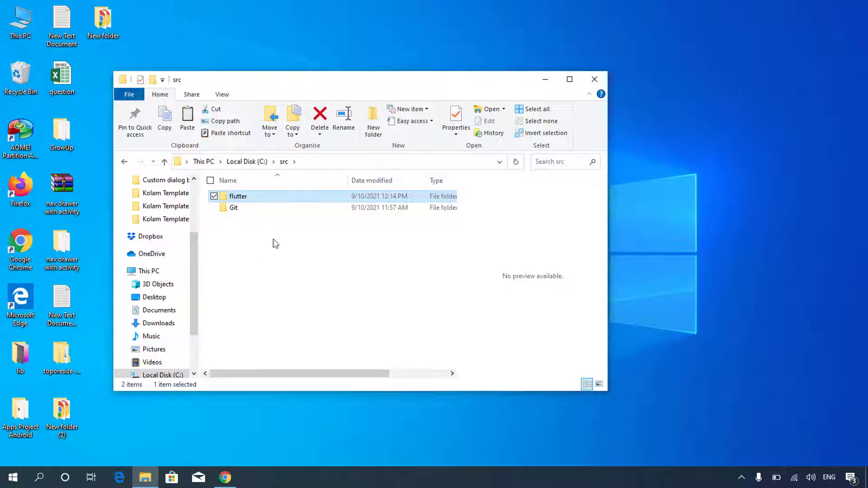
- Check the contents of the flutter folder in C:\src and return to src
drag(292, 88, 432, 90)
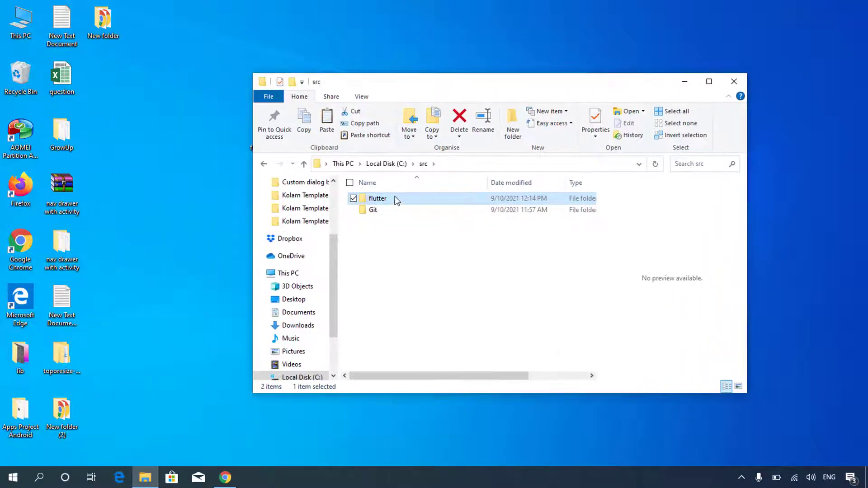
double_click(393, 199)
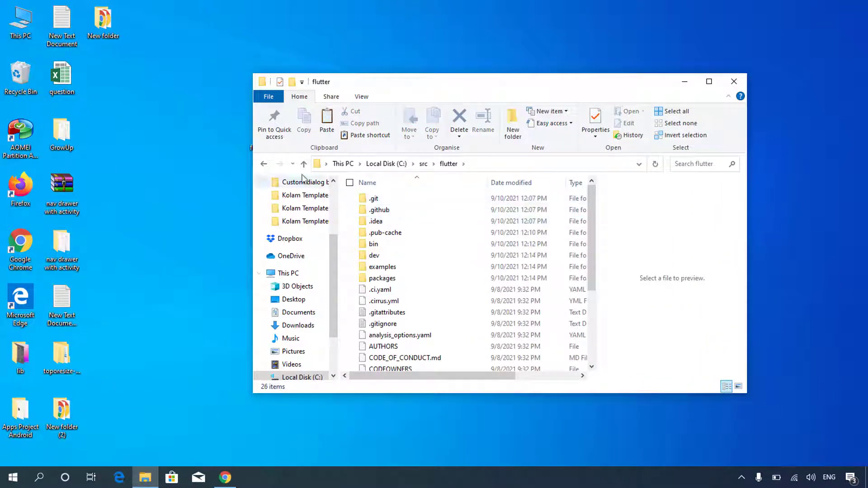
click(264, 164)
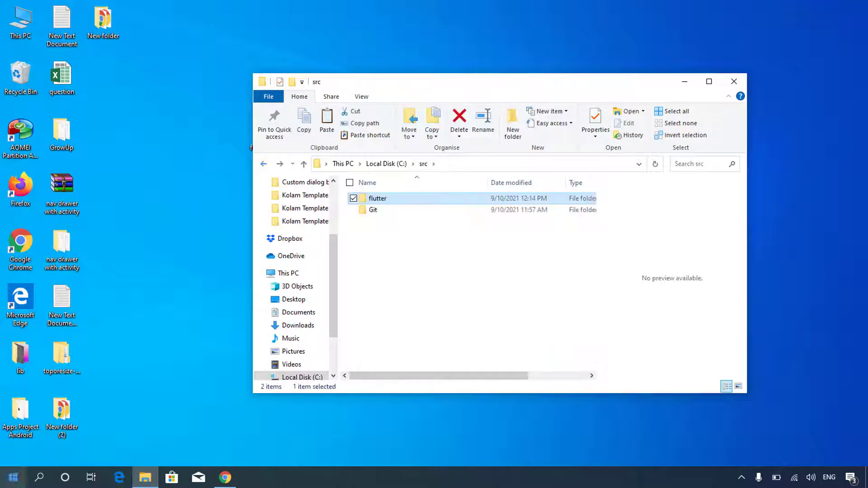
- Open Command Prompt through a Windows search for cmd and run the flutter command
click(40, 480)
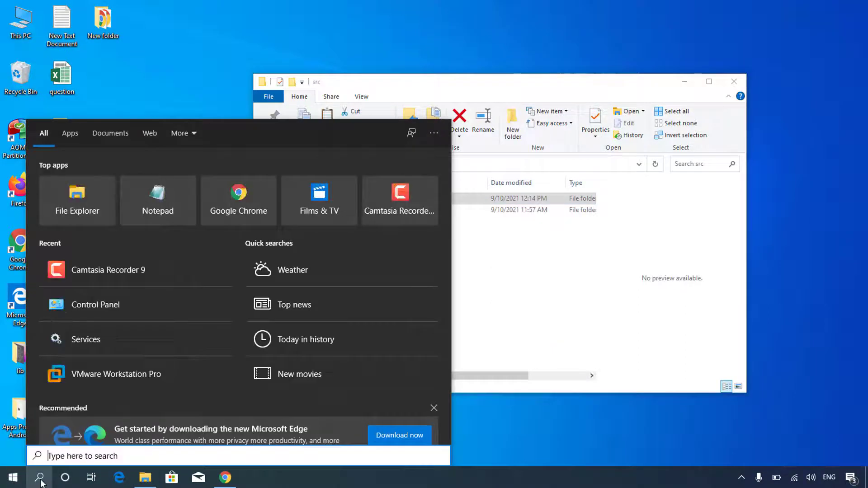
text(cmd)
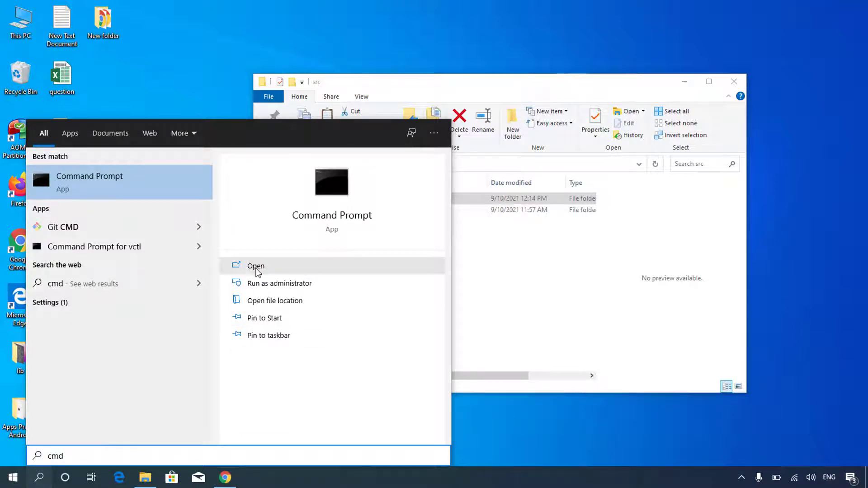
click(258, 271)
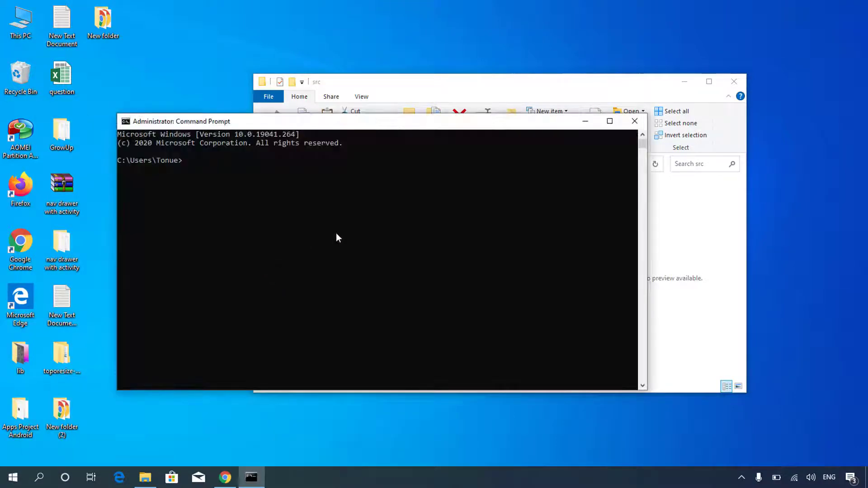
text(flutter)
key(Return)
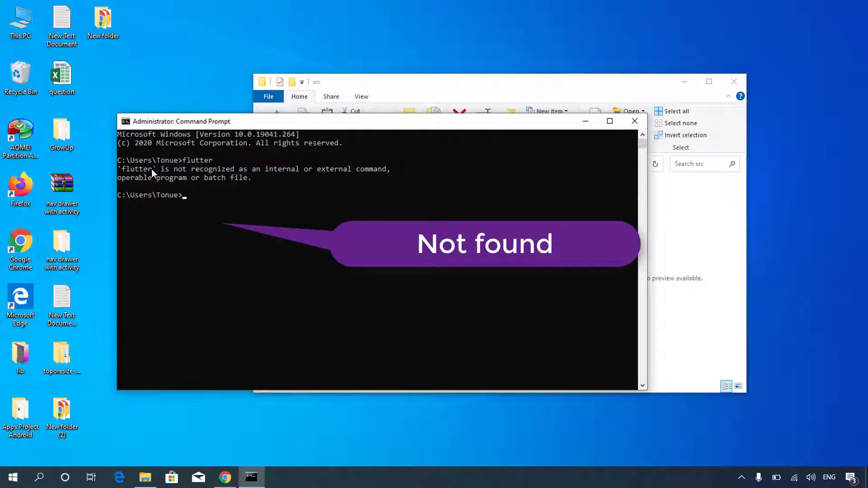
- Open the bin folder inside C:\src\flutter in File Explorer and copy its path, C:\src\flutter\bin
click(485, 86)
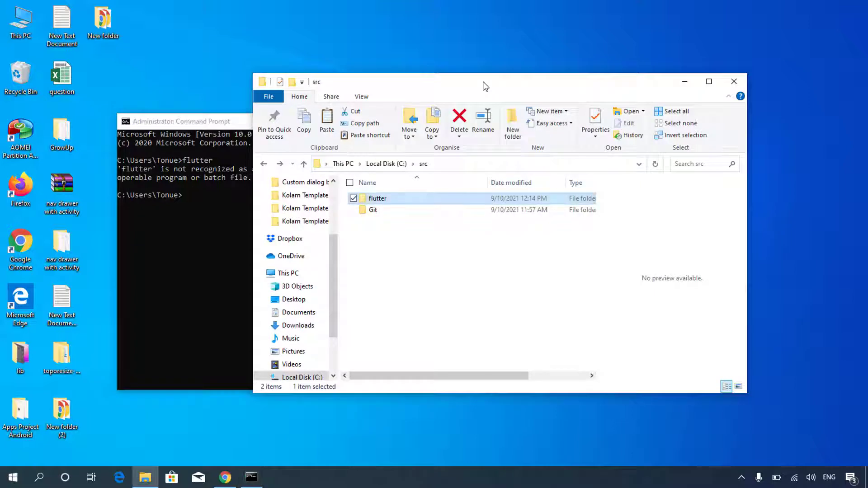
double_click(392, 199)
double_click(373, 244)
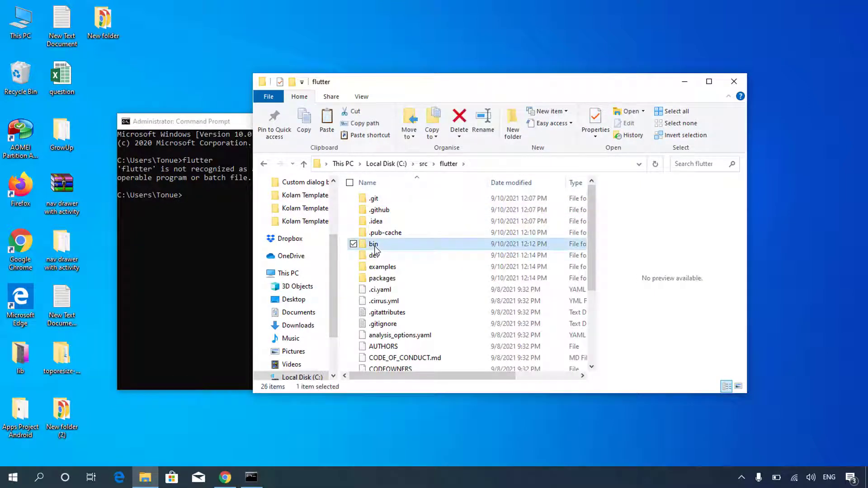
click(513, 163)
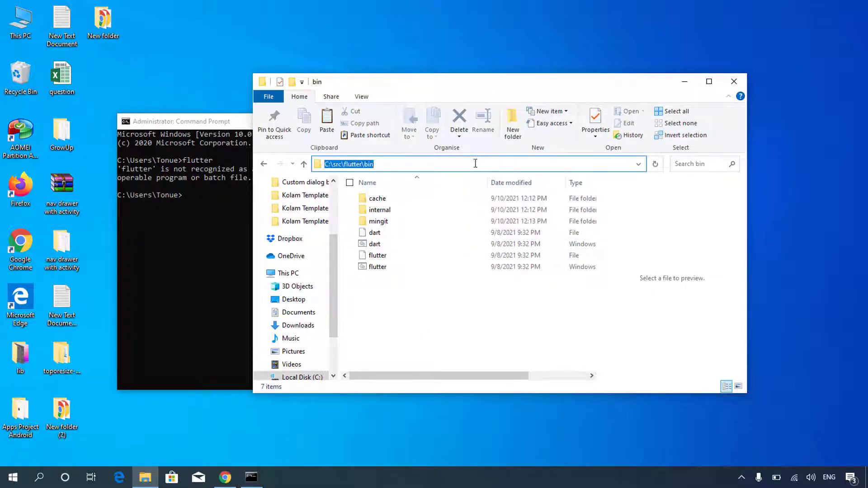
right_click(389, 166)
click(271, 198)
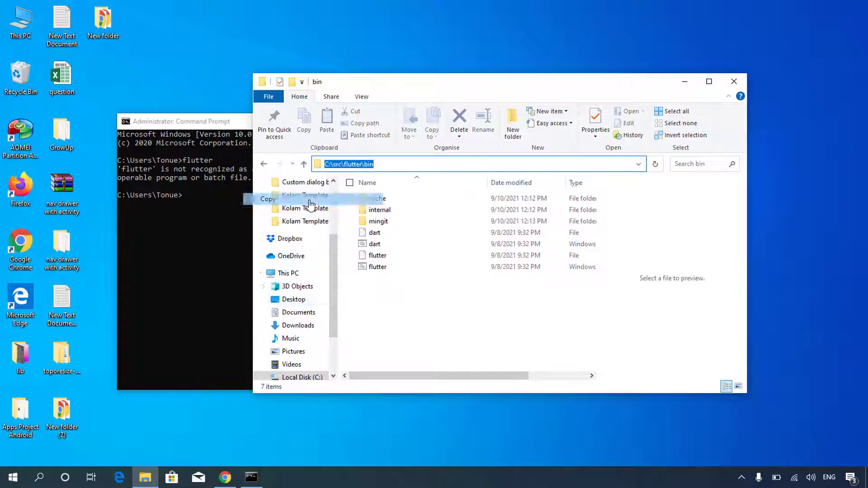
- Search Windows for env, open the system environment variables settings and bring up the Environment Variables dialog
click(39, 478)
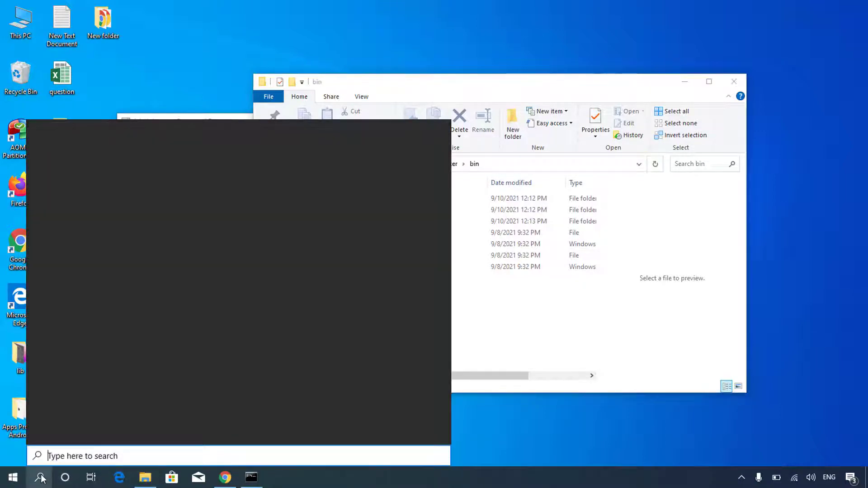
text(env)
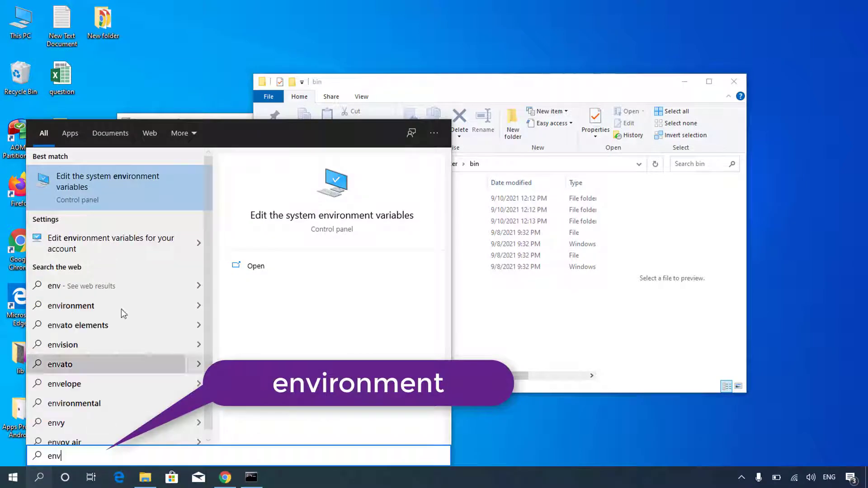
click(124, 195)
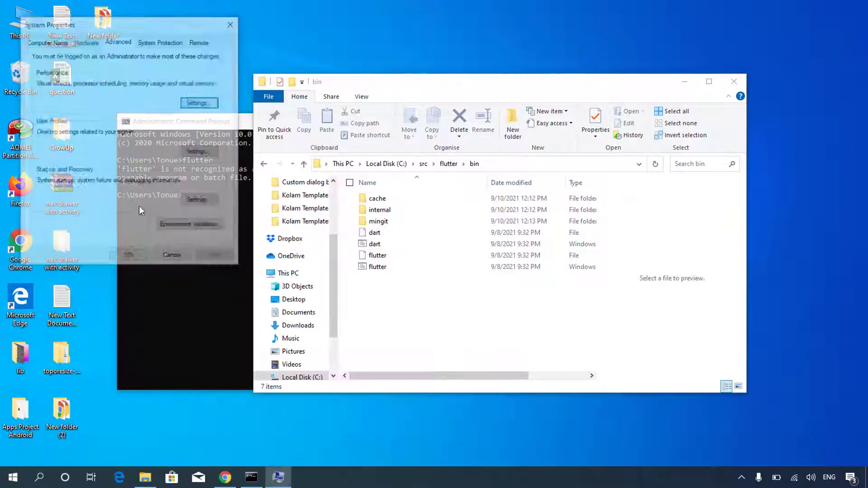
drag(184, 26, 502, 131)
click(518, 334)
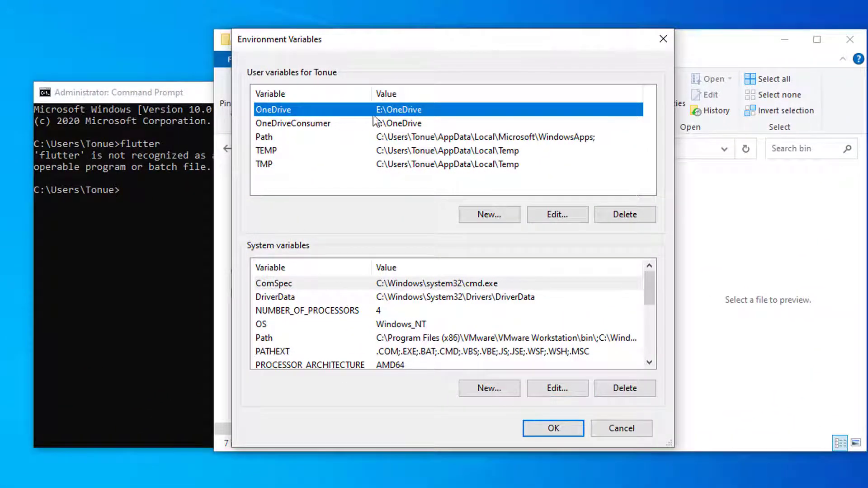
- Add C:\src\flutter\bin as a new entry in the user Path variable and confirm all the system dialogs
click(268, 137)
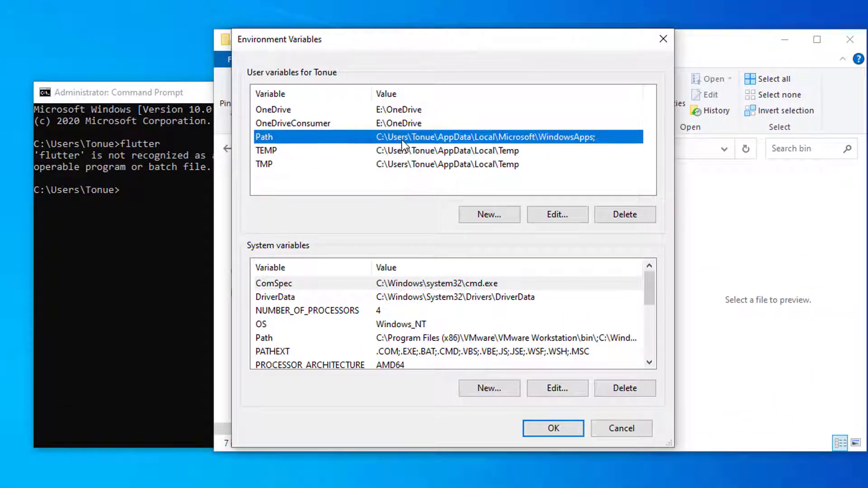
click(557, 214)
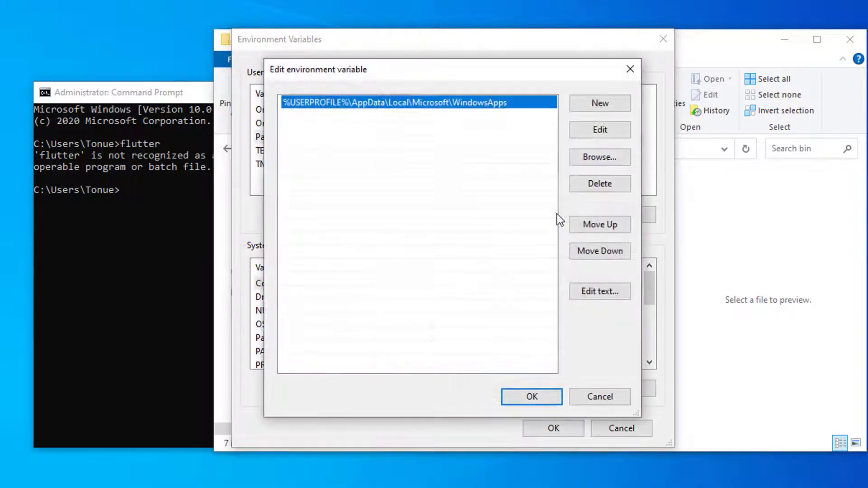
click(597, 105)
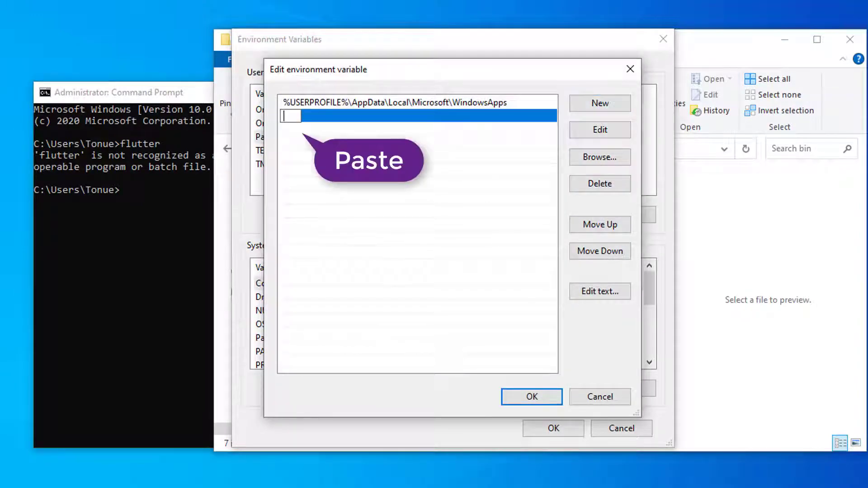
key(ctrl+v)
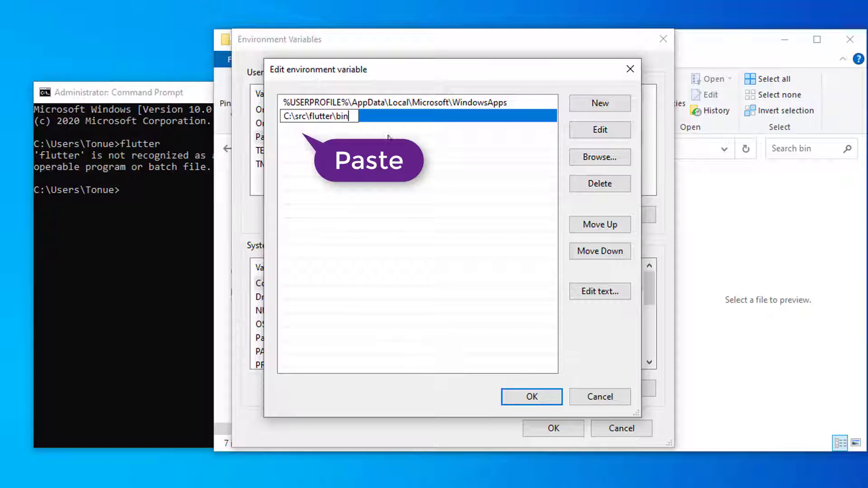
click(421, 190)
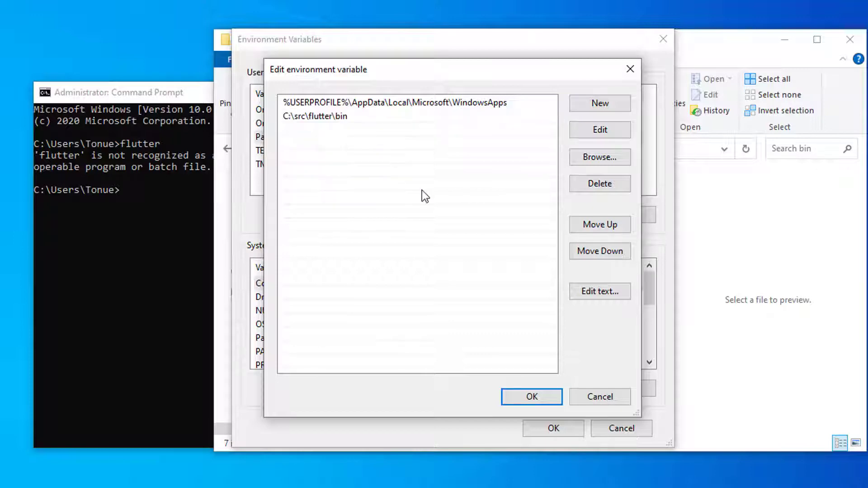
click(530, 397)
click(546, 428)
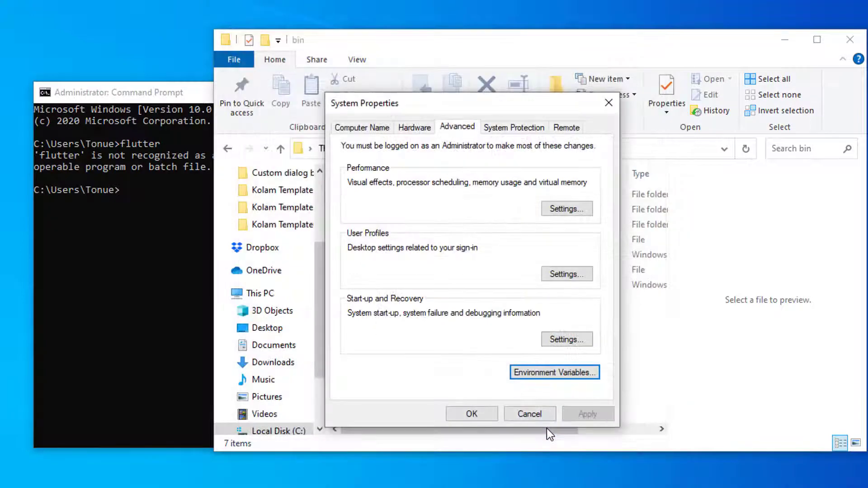
click(477, 417)
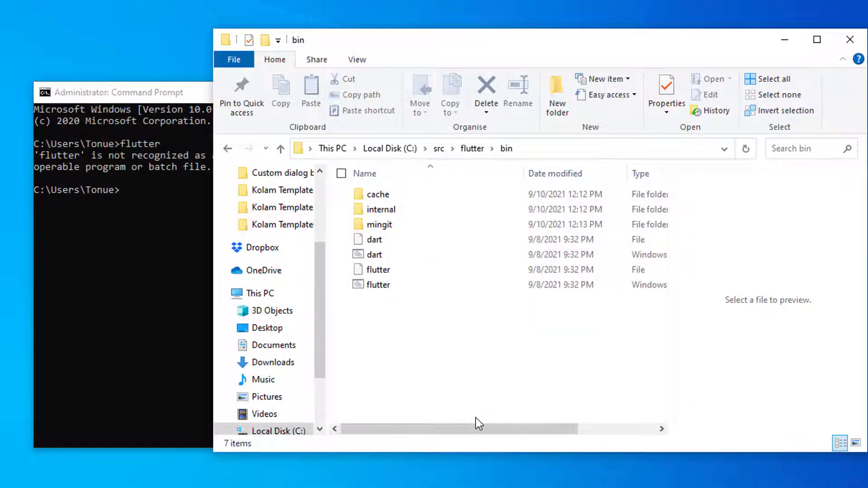
- Run flutter and flutter --version in the Command Prompt that is already open
click(146, 199)
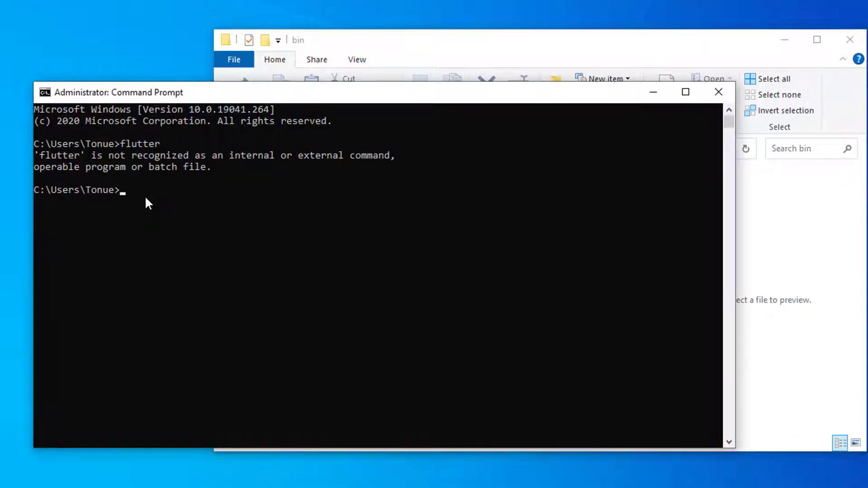
text(flutter)
key(Return)
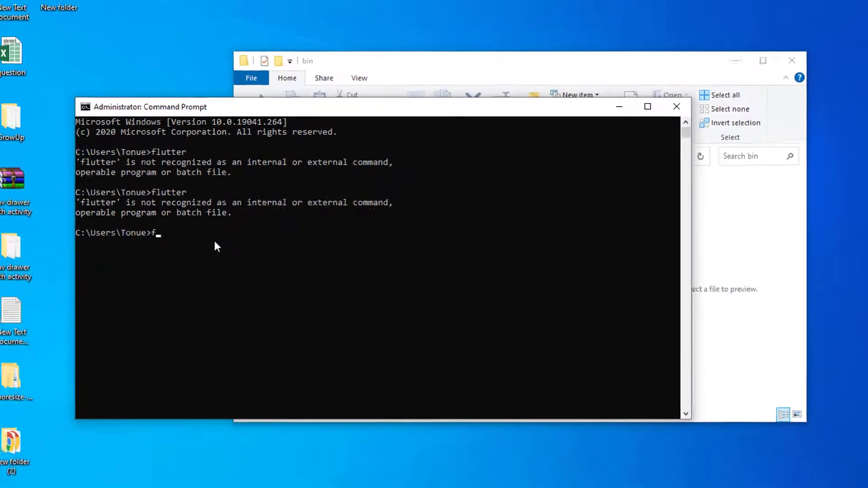
text(fl)
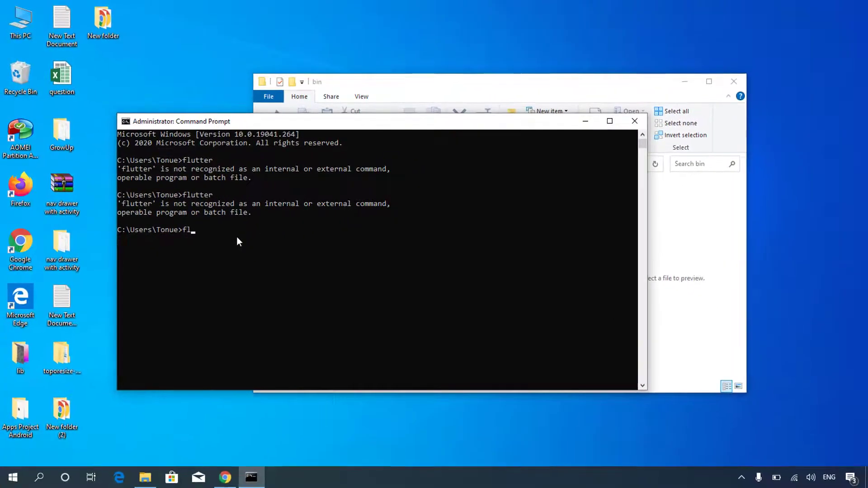
text(utter --version)
key(Return)
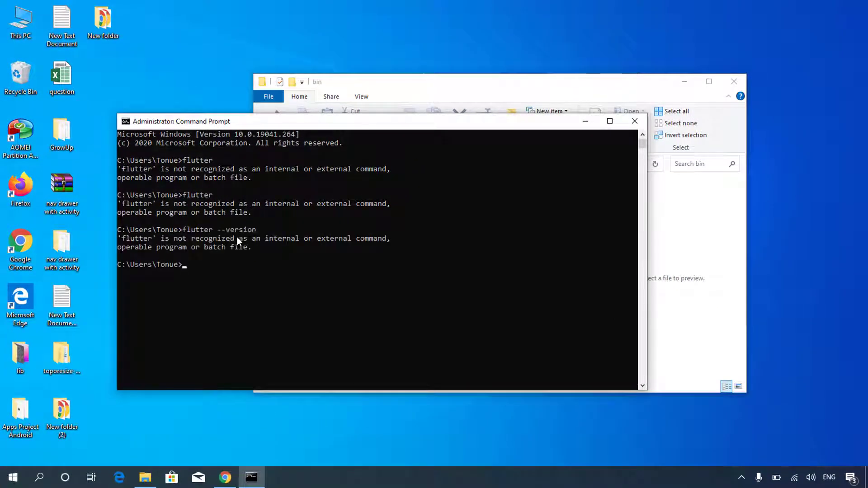
- Close the Command Prompt and File Explorer windows and restart the computer
click(635, 121)
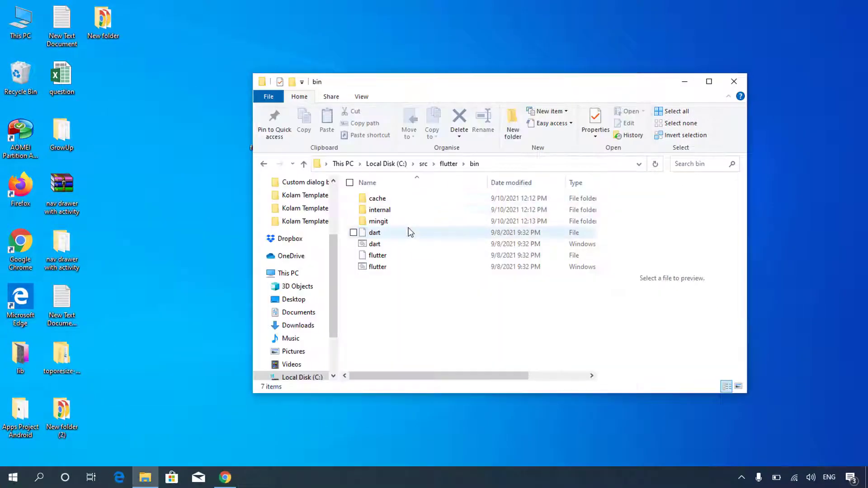
click(739, 86)
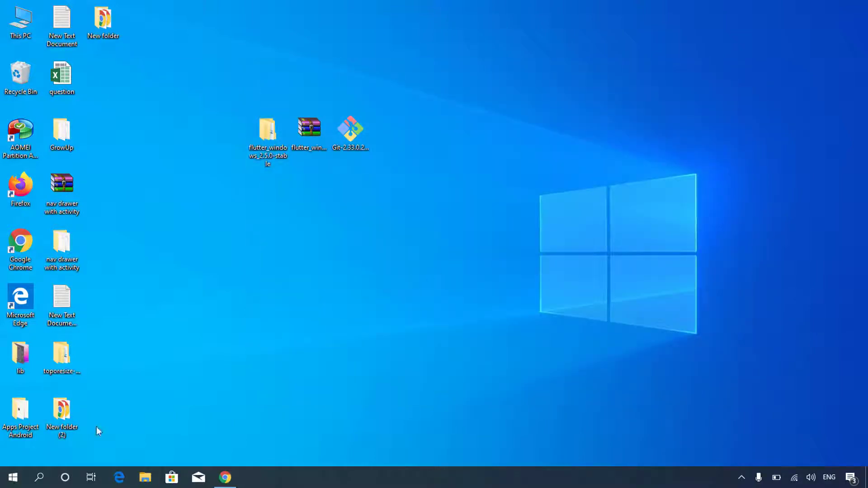
click(13, 477)
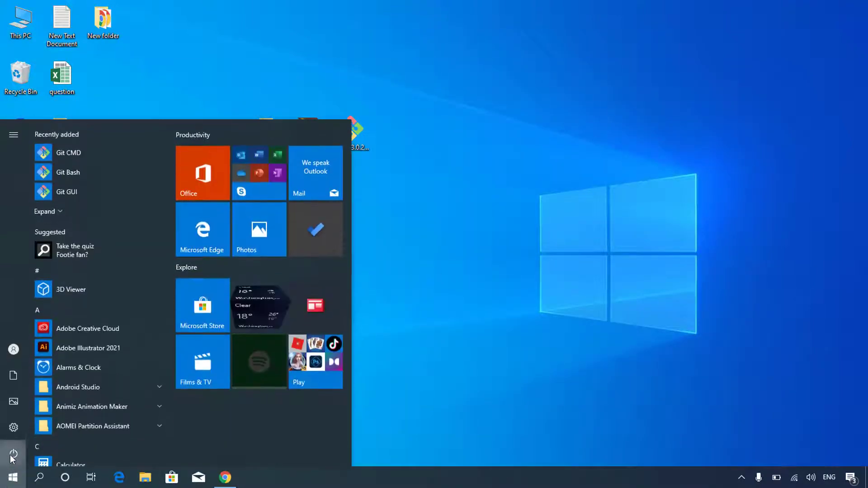
click(13, 458)
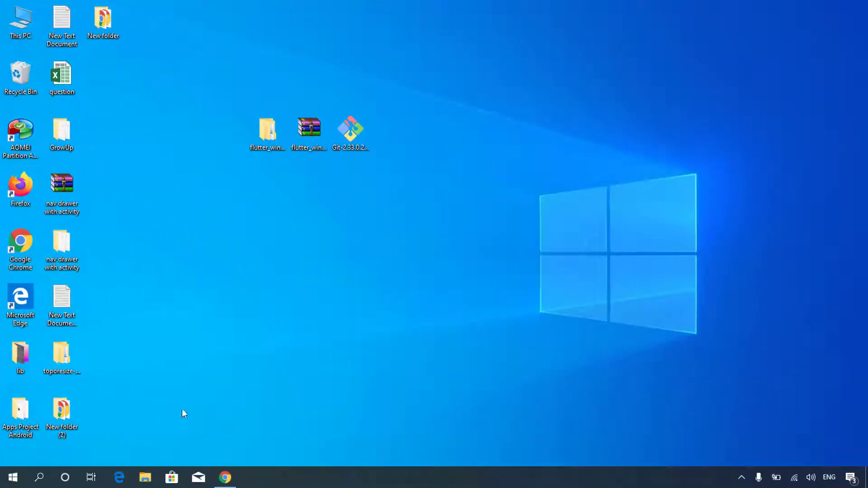
- Open Command Prompt as administrator through a Windows search for cmd, check the installation with flutter --version and close the window
click(38, 477)
text(cmd)
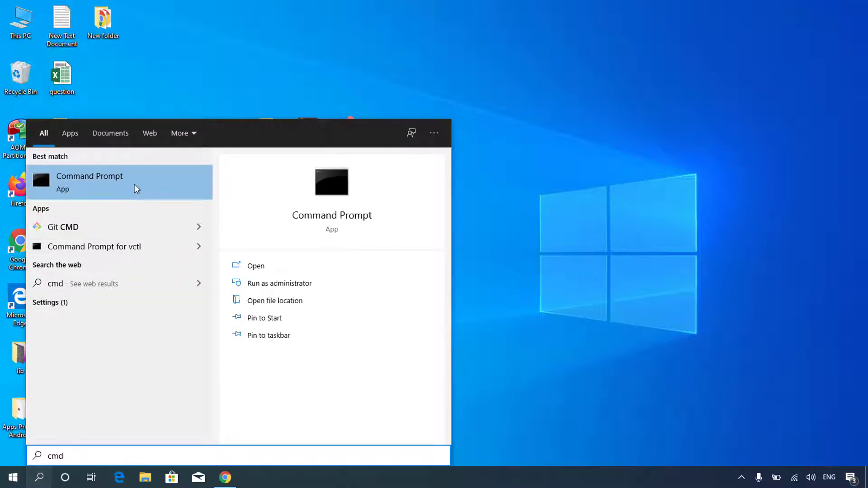
ctrl+shift+click(134, 183)
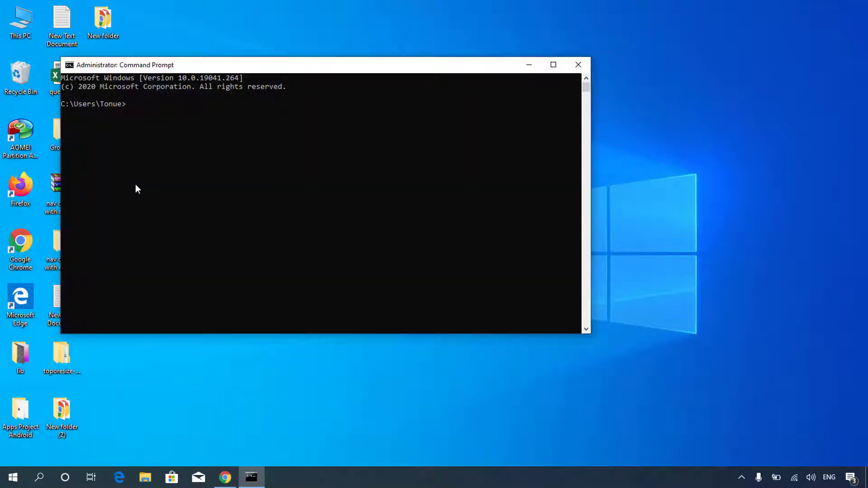
text(flutt)
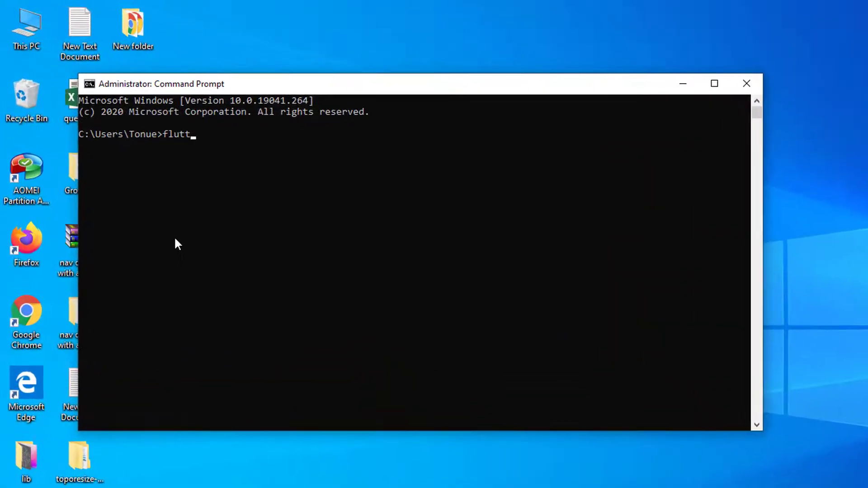
text(er --version)
key(Return)
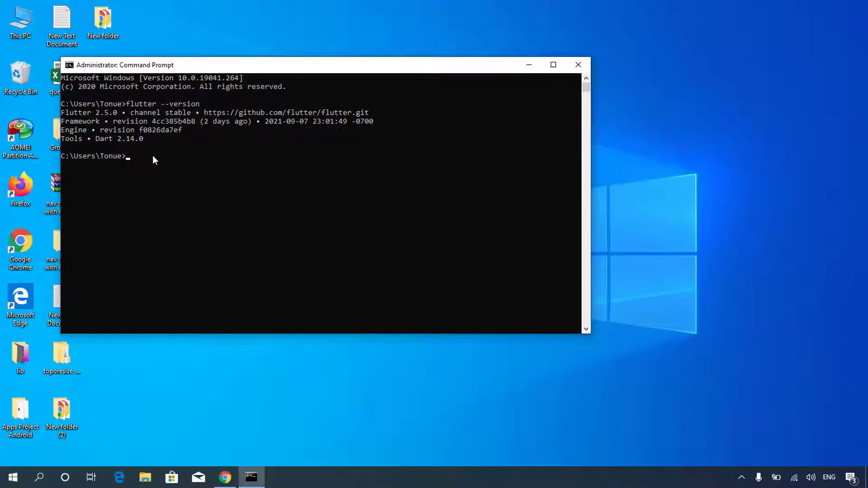
click(578, 66)
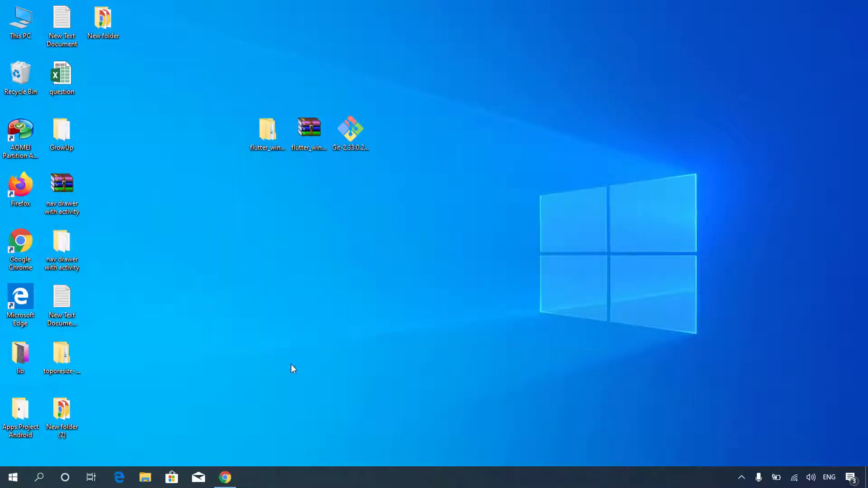
- Open the C:\src\flutter folder in File Explorer and launch flutter_console from it
click(152, 475)
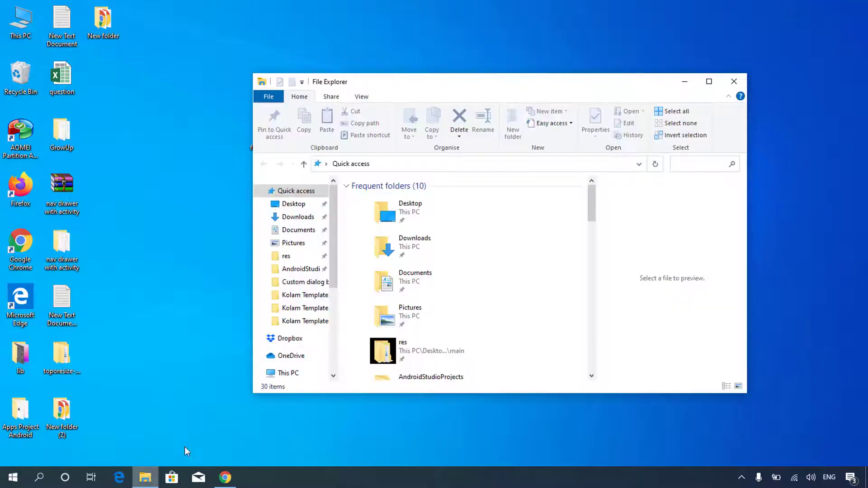
click(275, 373)
scroll(397, 337, down, 3)
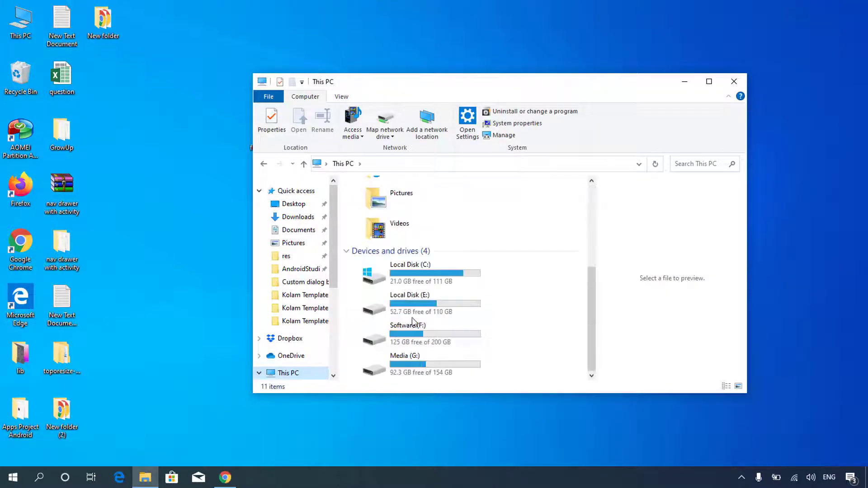
click(424, 283)
double_click(424, 283)
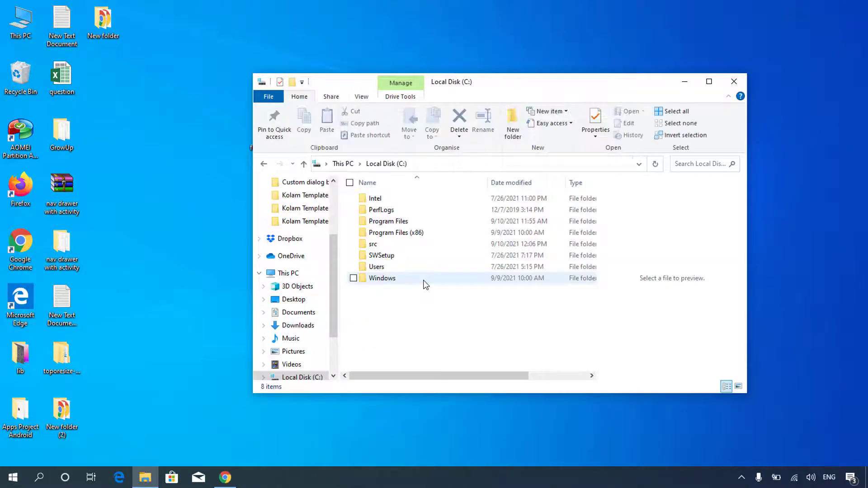
click(390, 245)
double_click(390, 245)
double_click(386, 199)
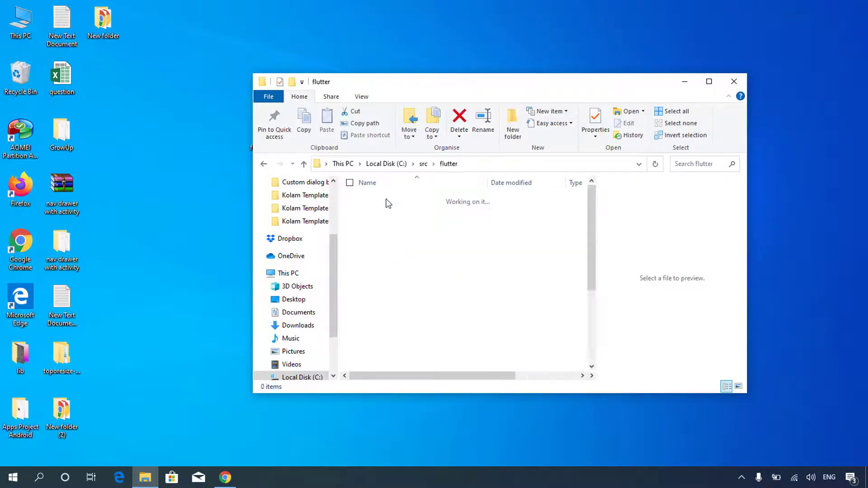
scroll(406, 335, down, 4)
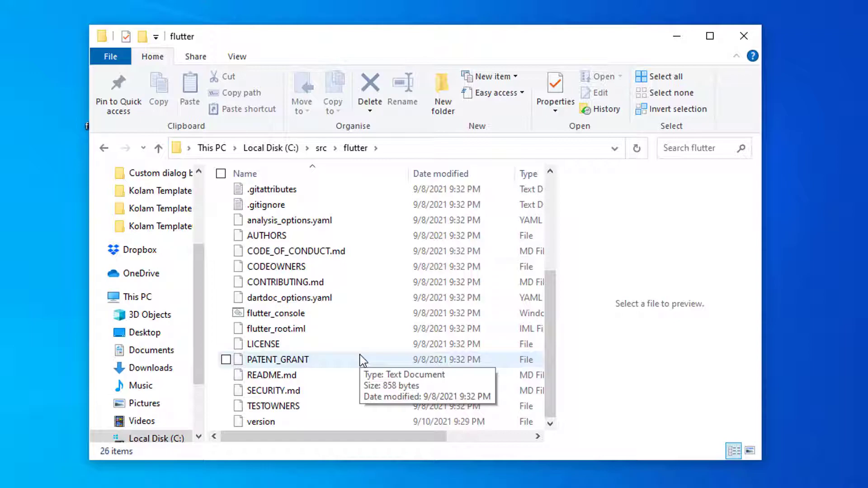
double_click(283, 314)
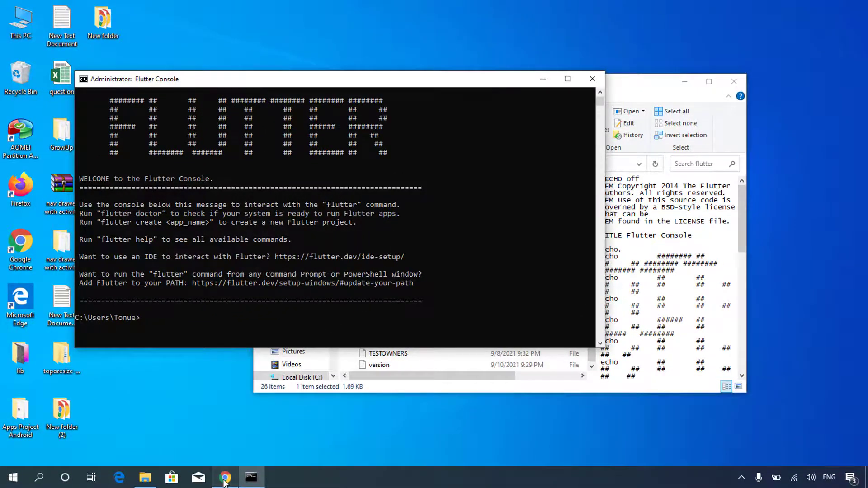
- Switch to Chrome, copy the flutter doctor command from the Flutter Windows install page and return to the Flutter Console
click(224, 479)
scroll(350, 308, down, 3)
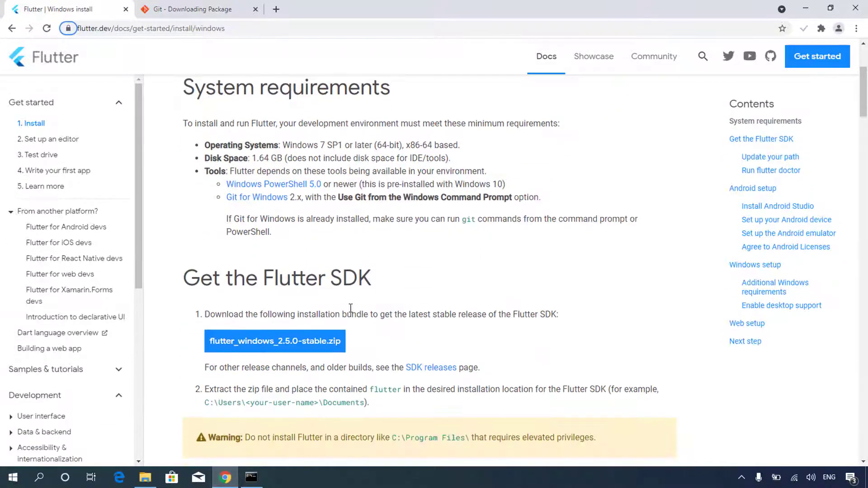
scroll(351, 308, down, 12)
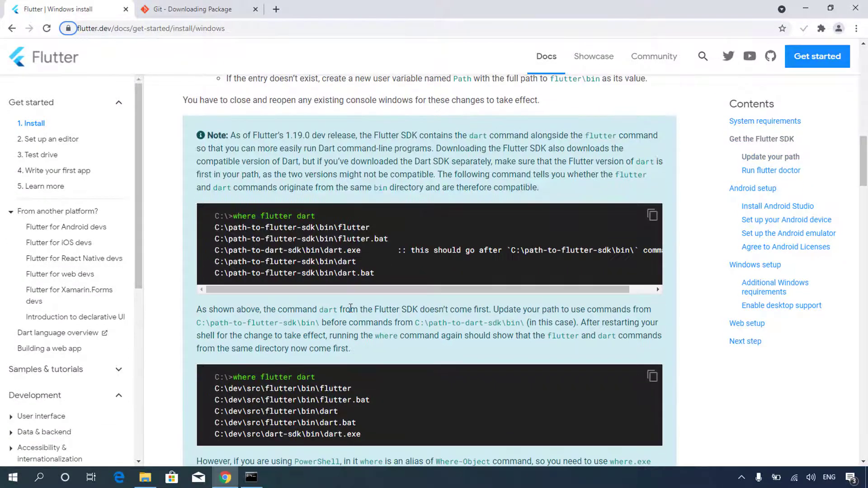
scroll(350, 308, down, 7)
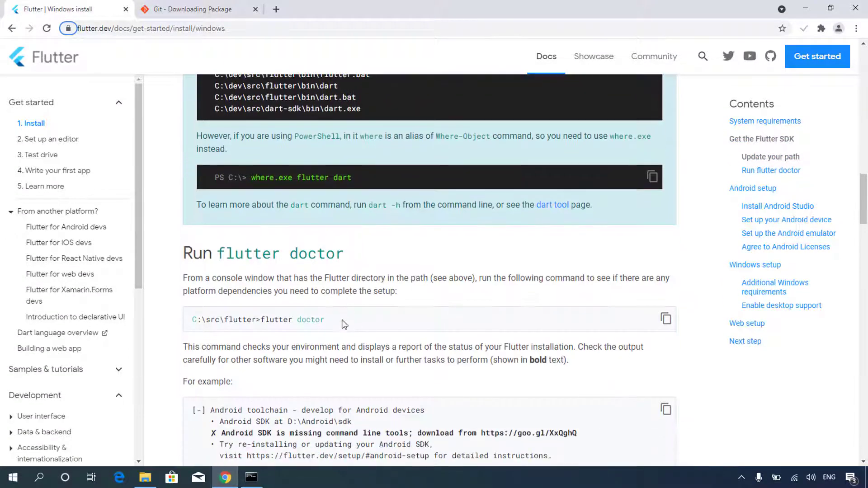
drag(263, 319, 330, 316)
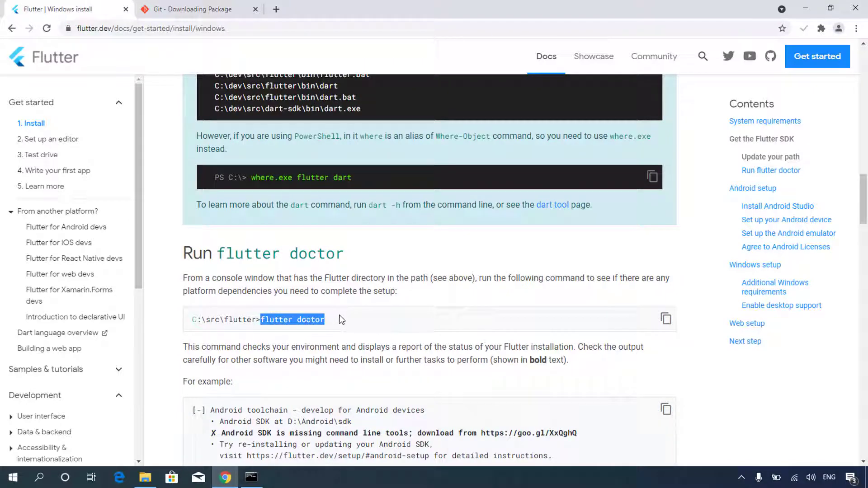
right_click(307, 320)
click(327, 324)
click(805, 9)
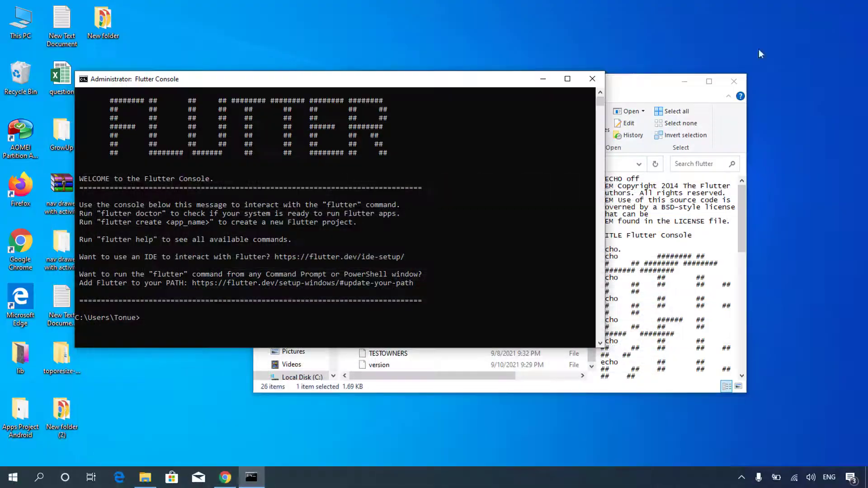
- Run the copied flutter doctor command in the Flutter Console, and close the console and the File Explorer window
right_click(332, 328)
key(Return)
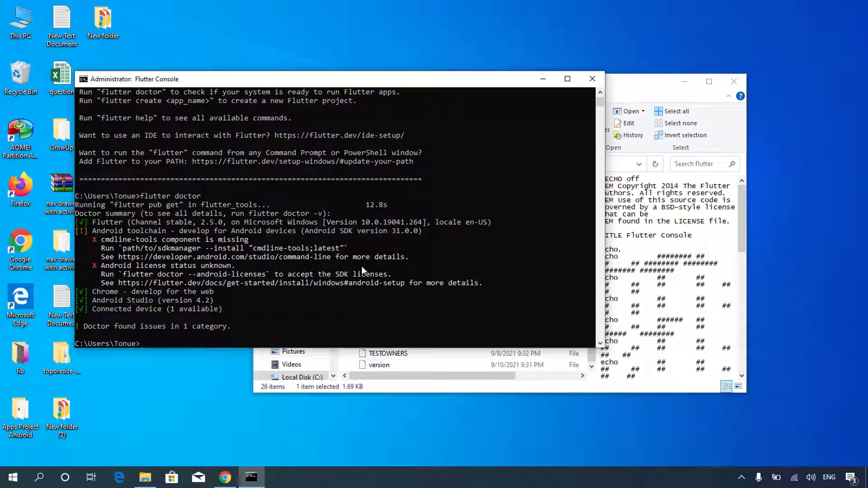
click(595, 77)
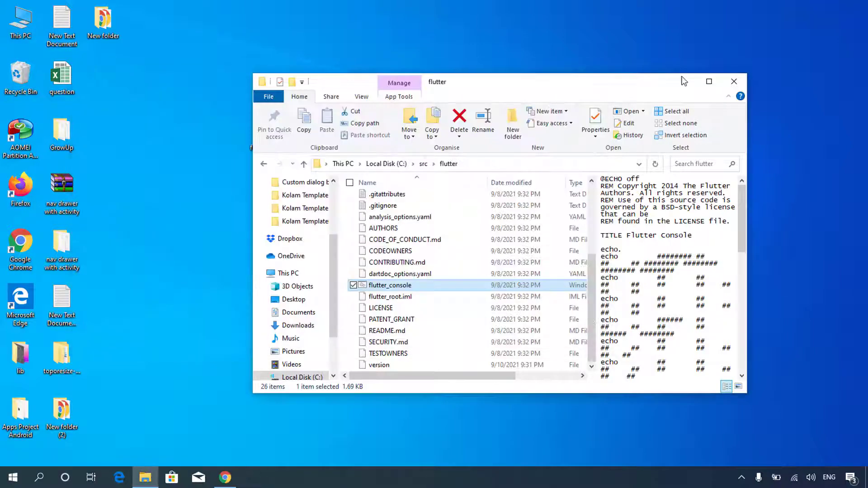
click(732, 84)
- Switch to Chrome, search for android studio in a new tab, open the official Android Developers download page and minimize the browser
click(225, 477)
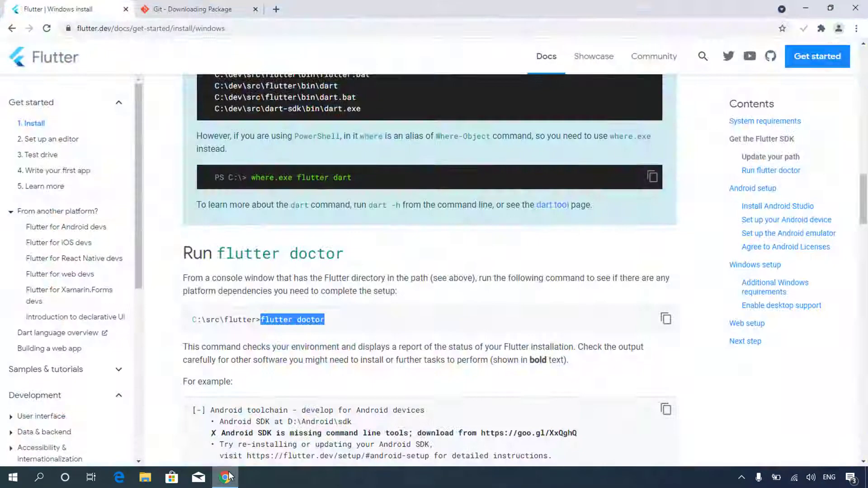
click(276, 9)
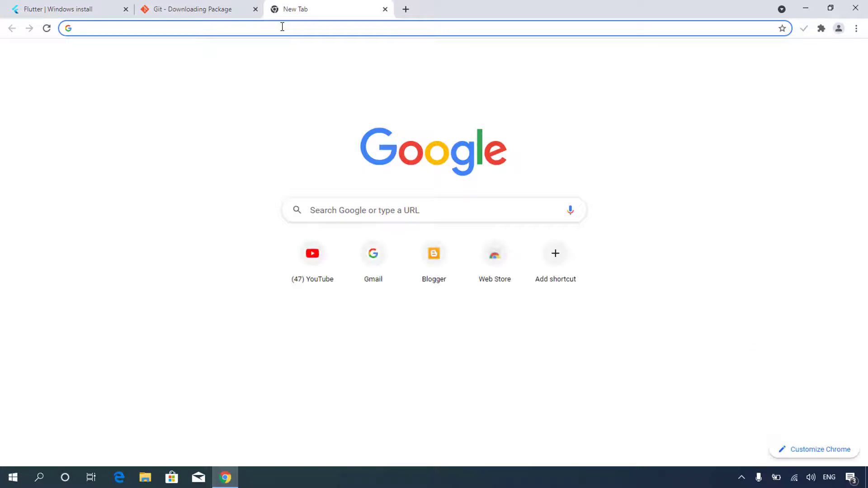
click(282, 27)
text(android studio)
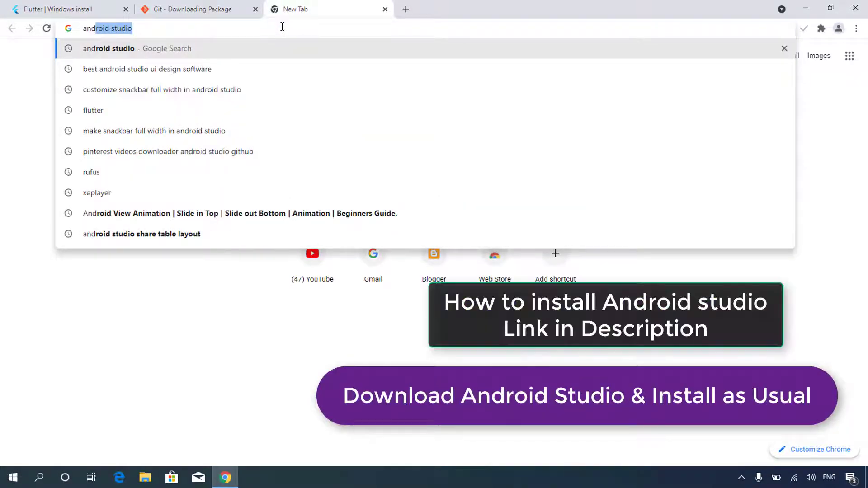
key(Return)
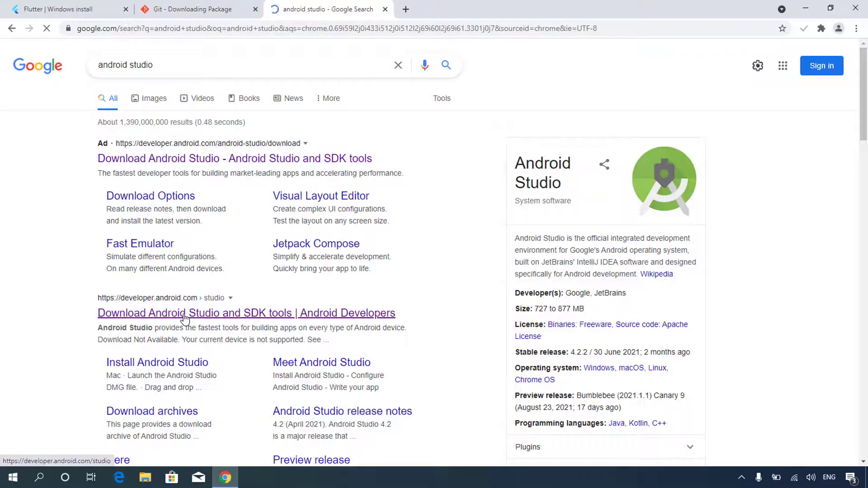
click(184, 314)
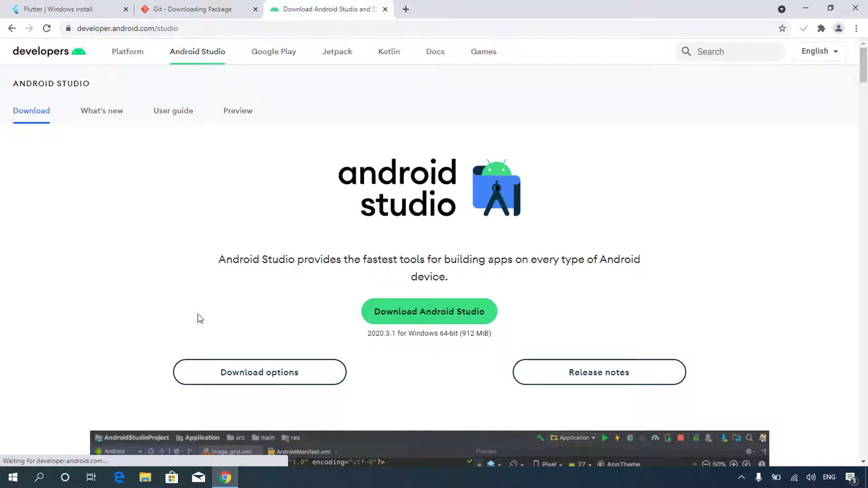
click(805, 9)
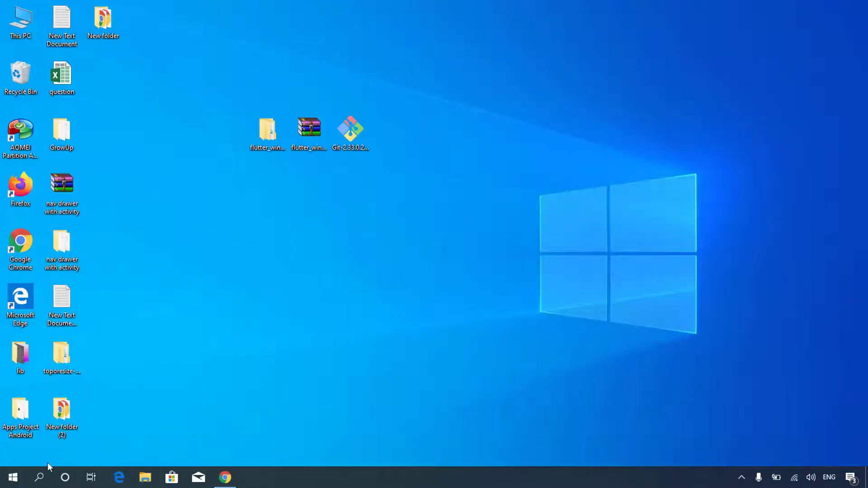
- Launch Android Studio from its folder in the Windows app list
click(14, 477)
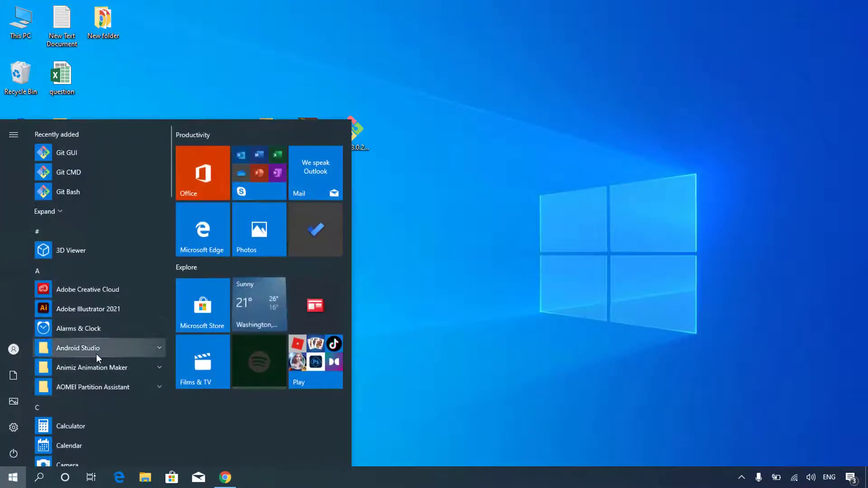
click(97, 357)
click(113, 371)
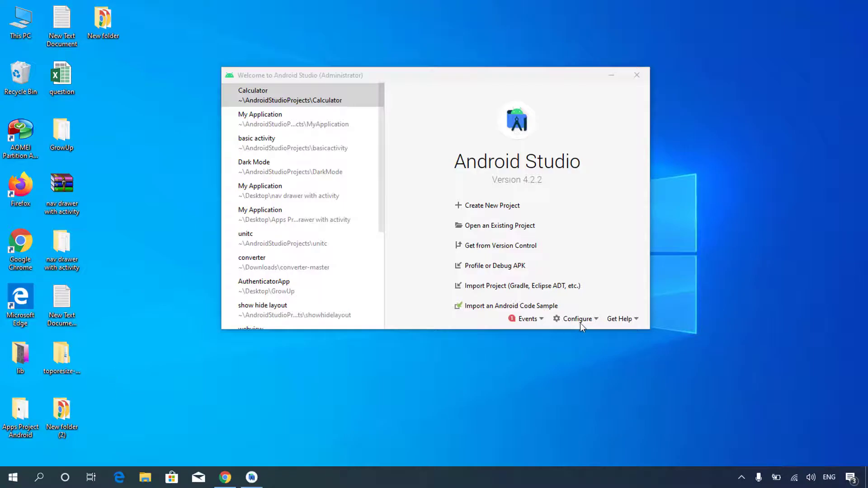
- Install the Flutter plugin from the plugin Marketplace together with the required Dart plugin and restart the IDE
click(578, 319)
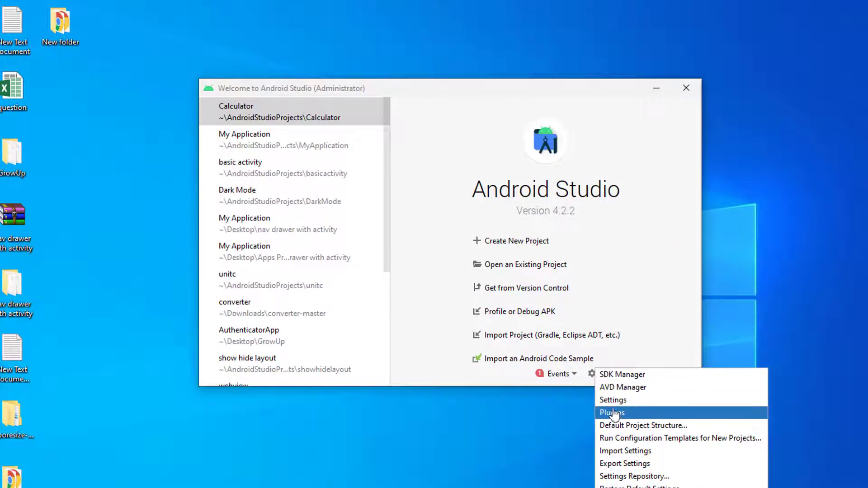
click(612, 412)
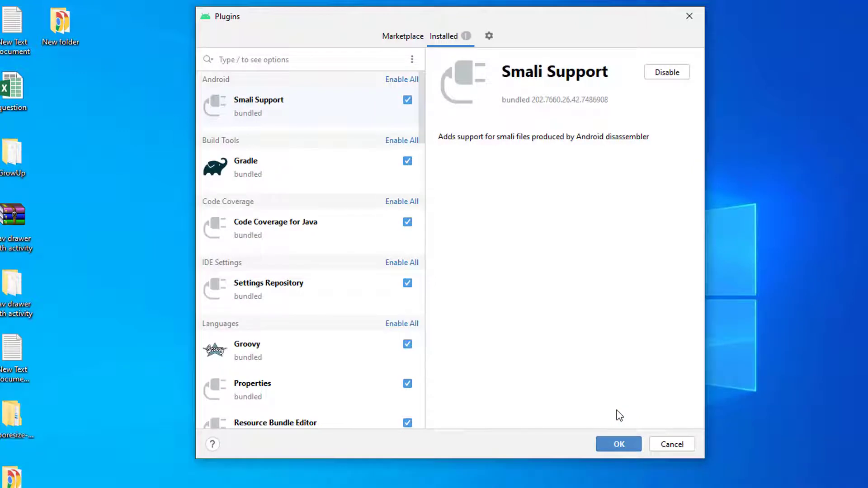
click(407, 38)
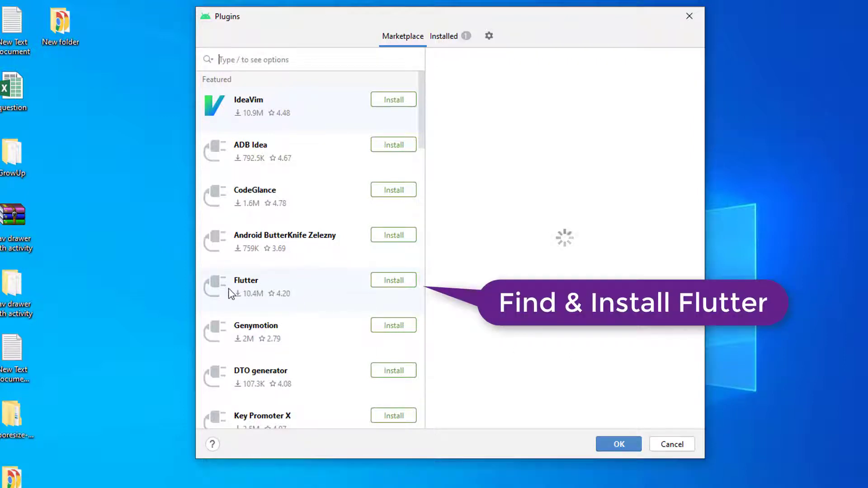
click(398, 281)
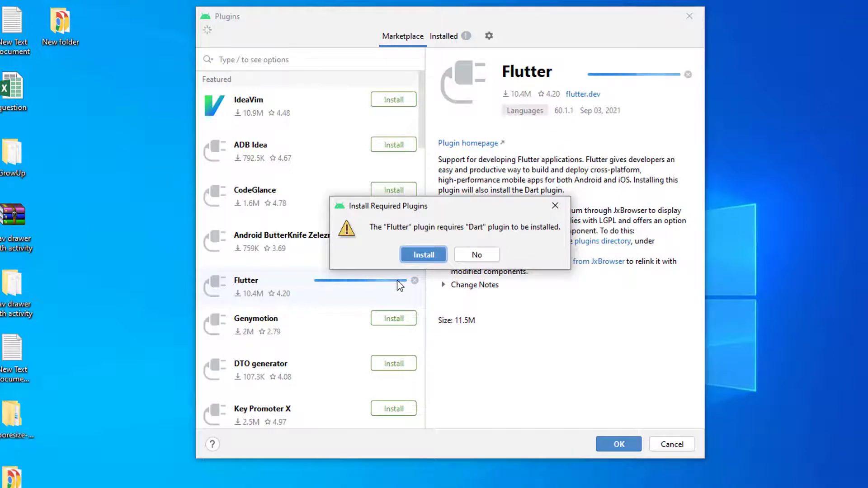
click(424, 252)
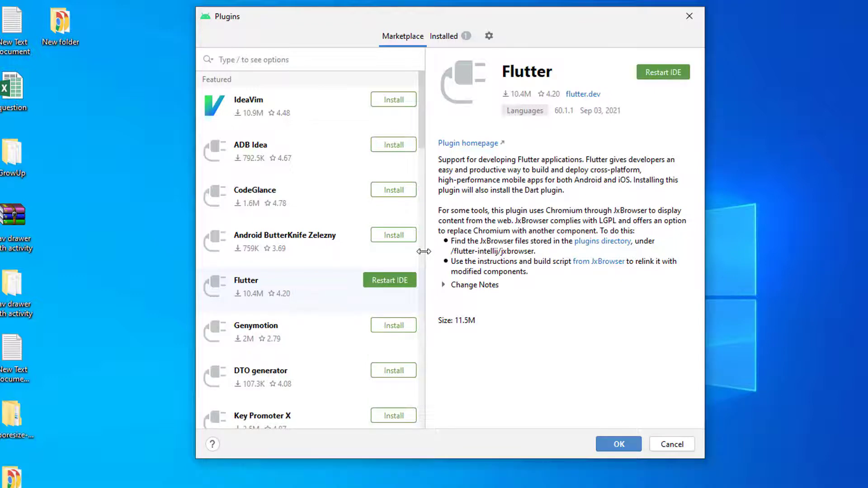
click(390, 281)
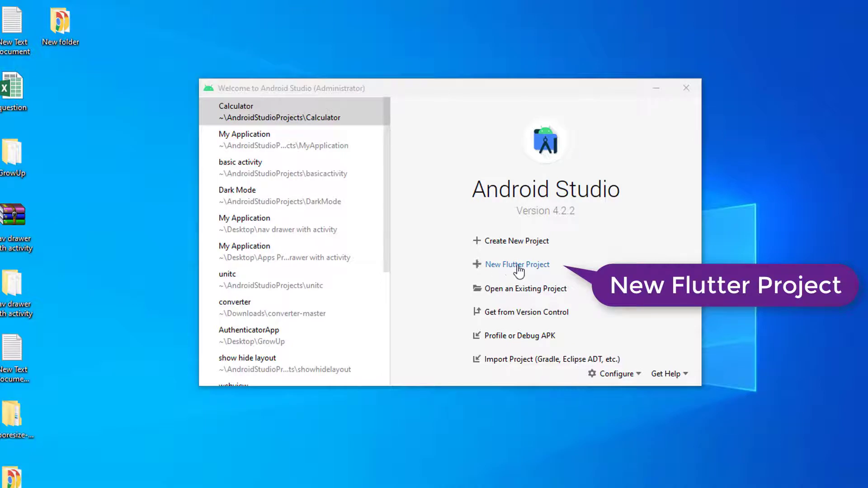
- Start a new Flutter project, set the Flutter SDK path to C:\src\flutter and continue to the project details
click(517, 266)
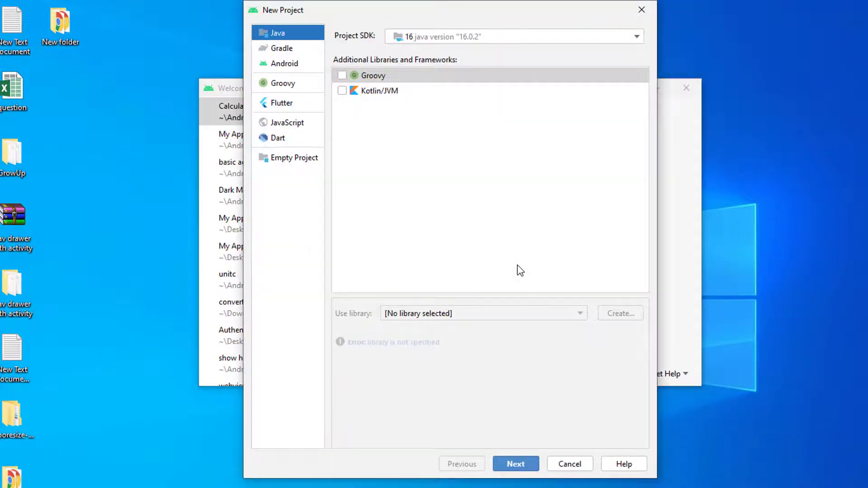
click(280, 102)
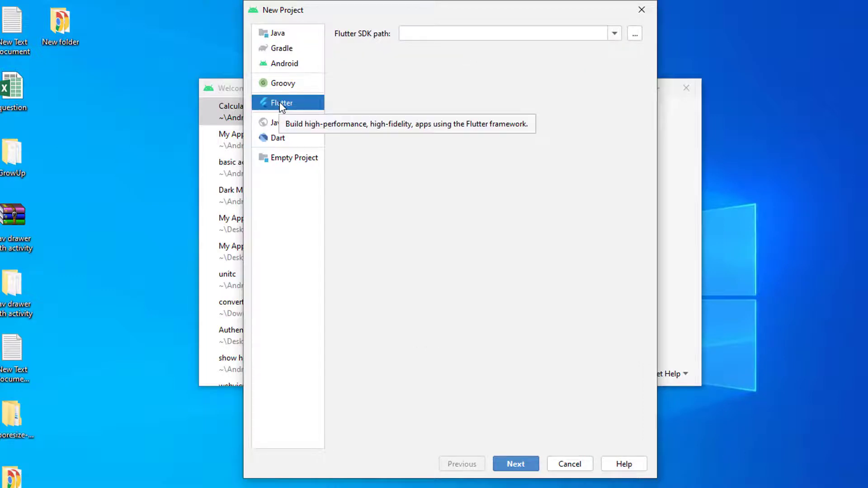
click(615, 34)
click(635, 34)
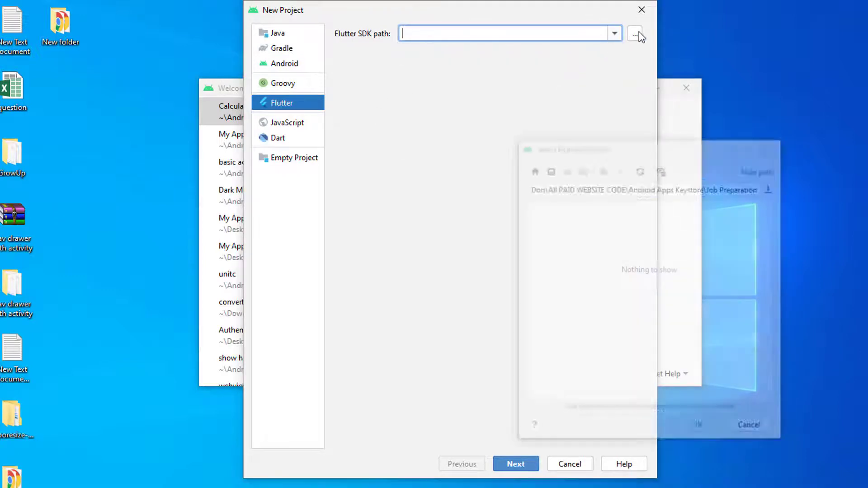
click(566, 282)
click(541, 281)
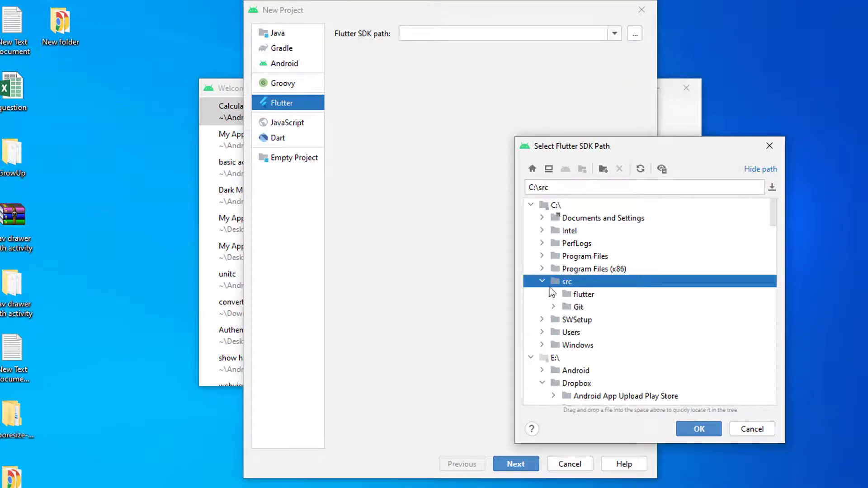
click(583, 296)
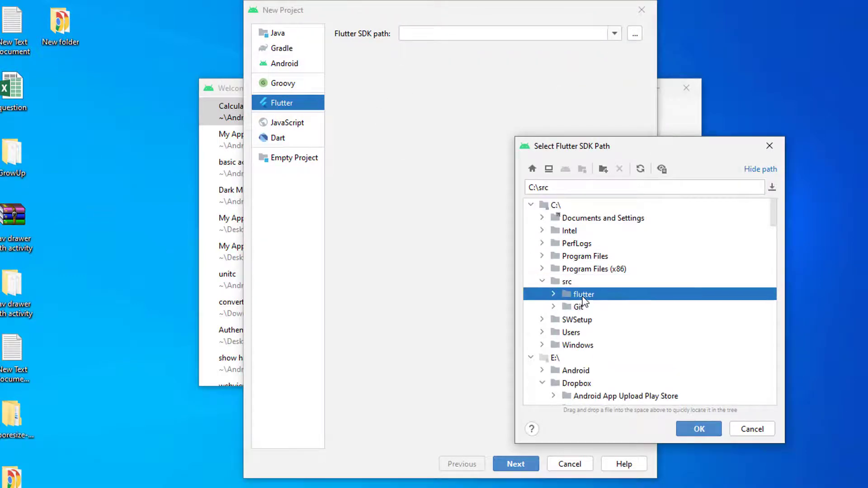
click(700, 429)
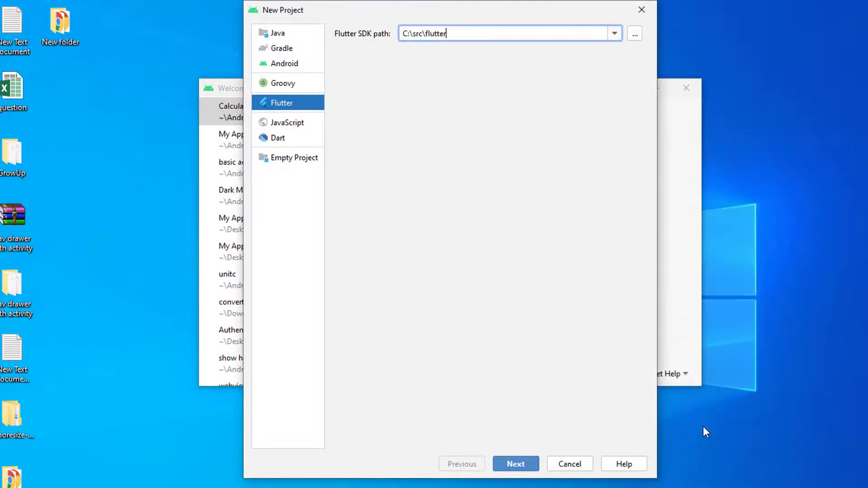
click(524, 465)
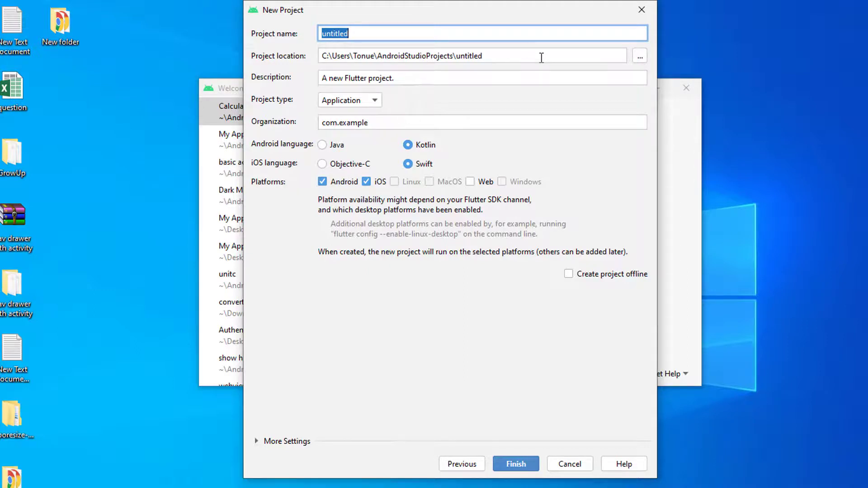
- Keep the Application project type, choose Java as the Android language and create the project with the default name untitled
click(375, 101)
click(375, 101)
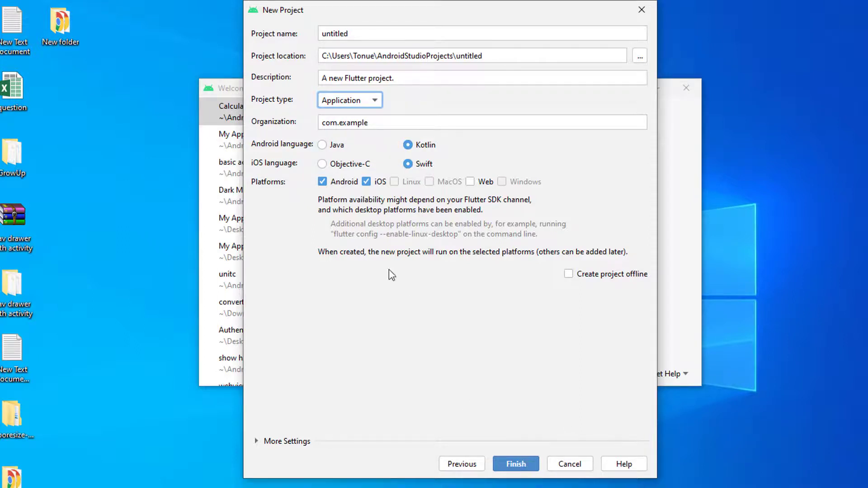
click(323, 146)
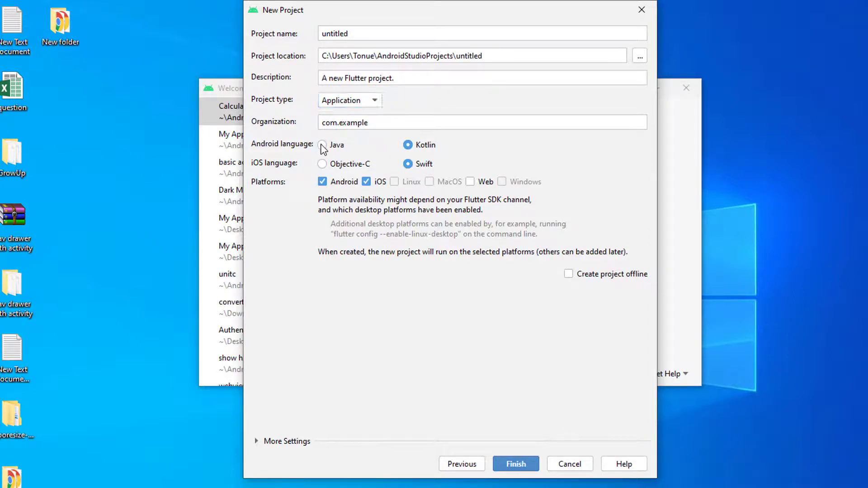
click(322, 146)
click(523, 465)
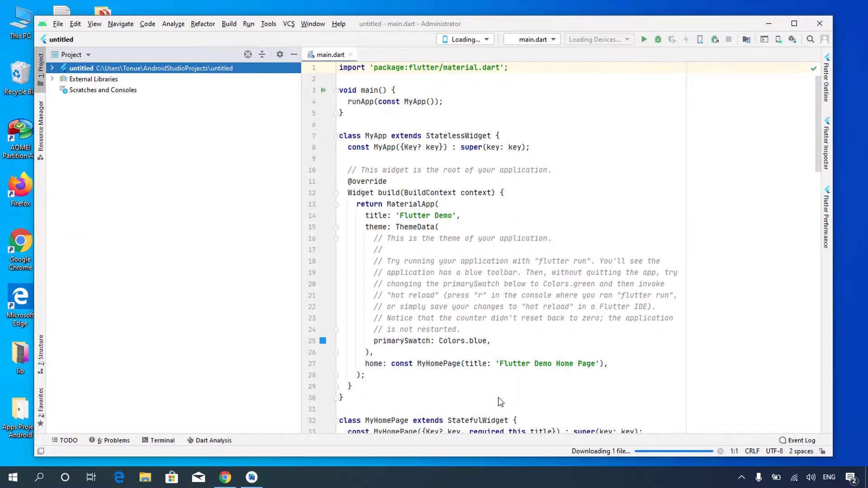
- Look through the code in main.dart of the new project and exit Android Studio
click(477, 307)
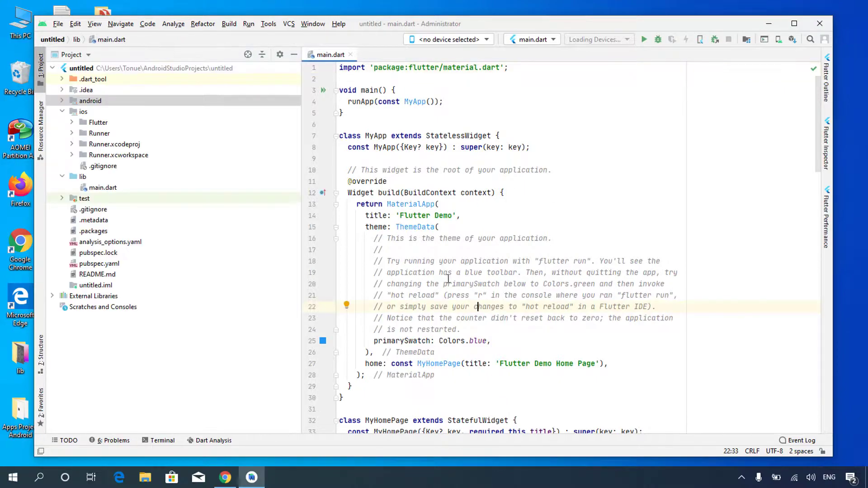
scroll(526, 266, down, 2)
scroll(527, 266, down, 12)
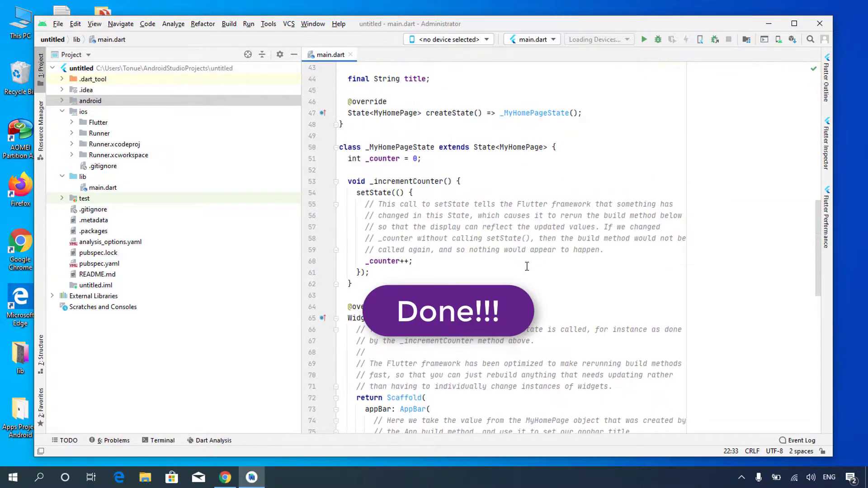
scroll(526, 266, up, 14)
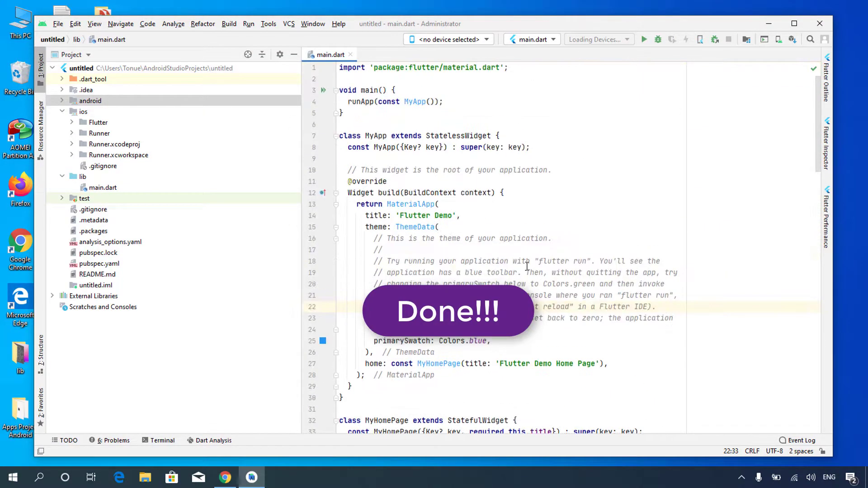
click(818, 23)
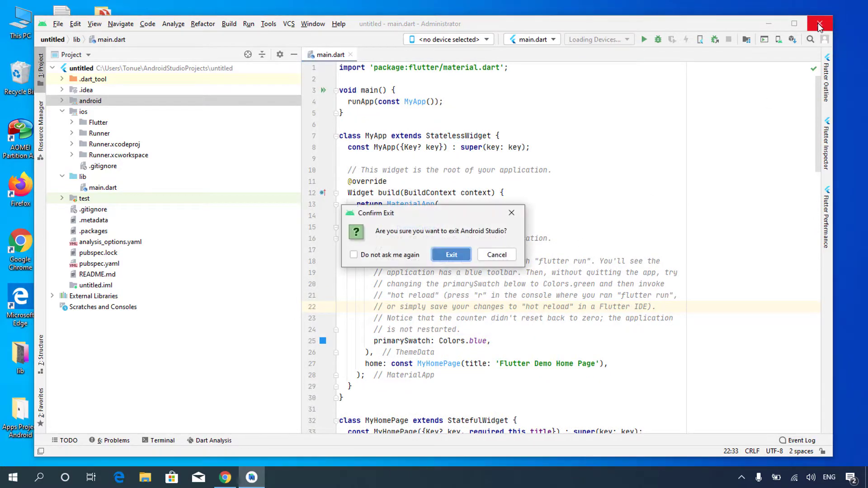
click(447, 254)
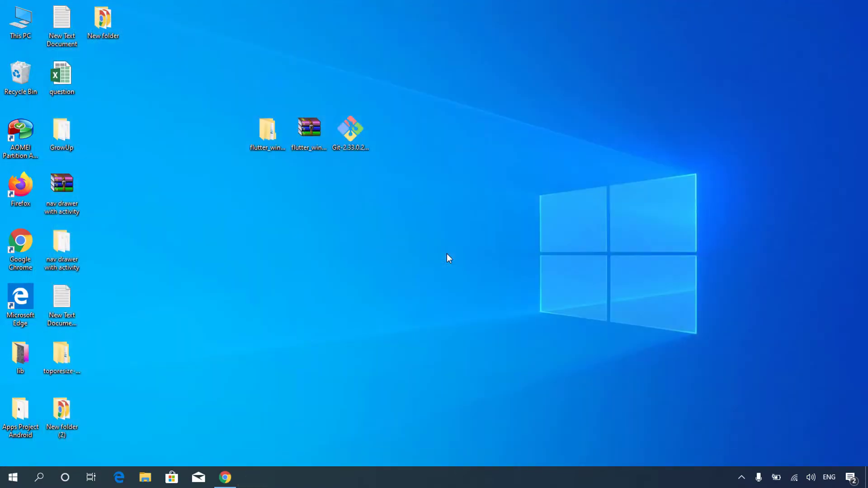